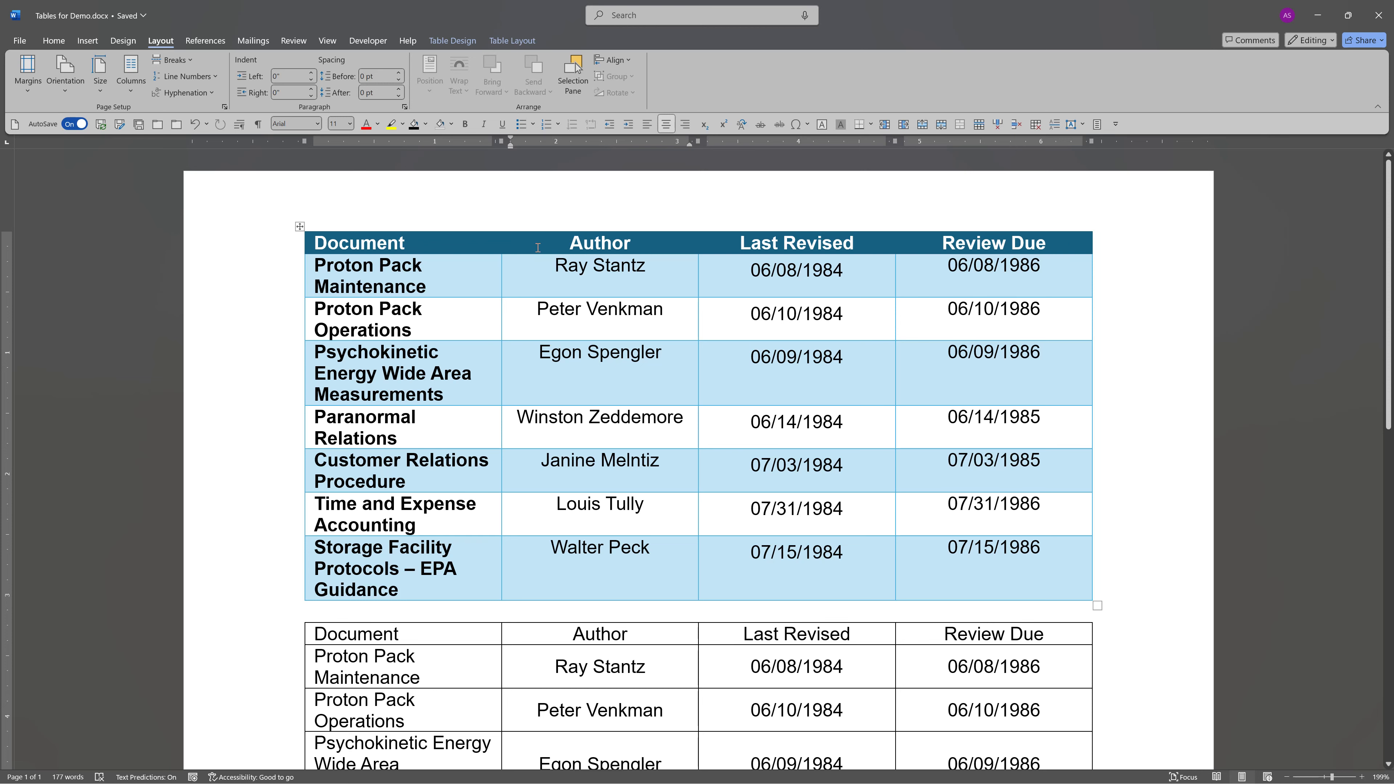
- Insert an empty column between Document and Author in the blue table, and undo the insertion
mouse_move(506, 226)
left_click(501, 226)
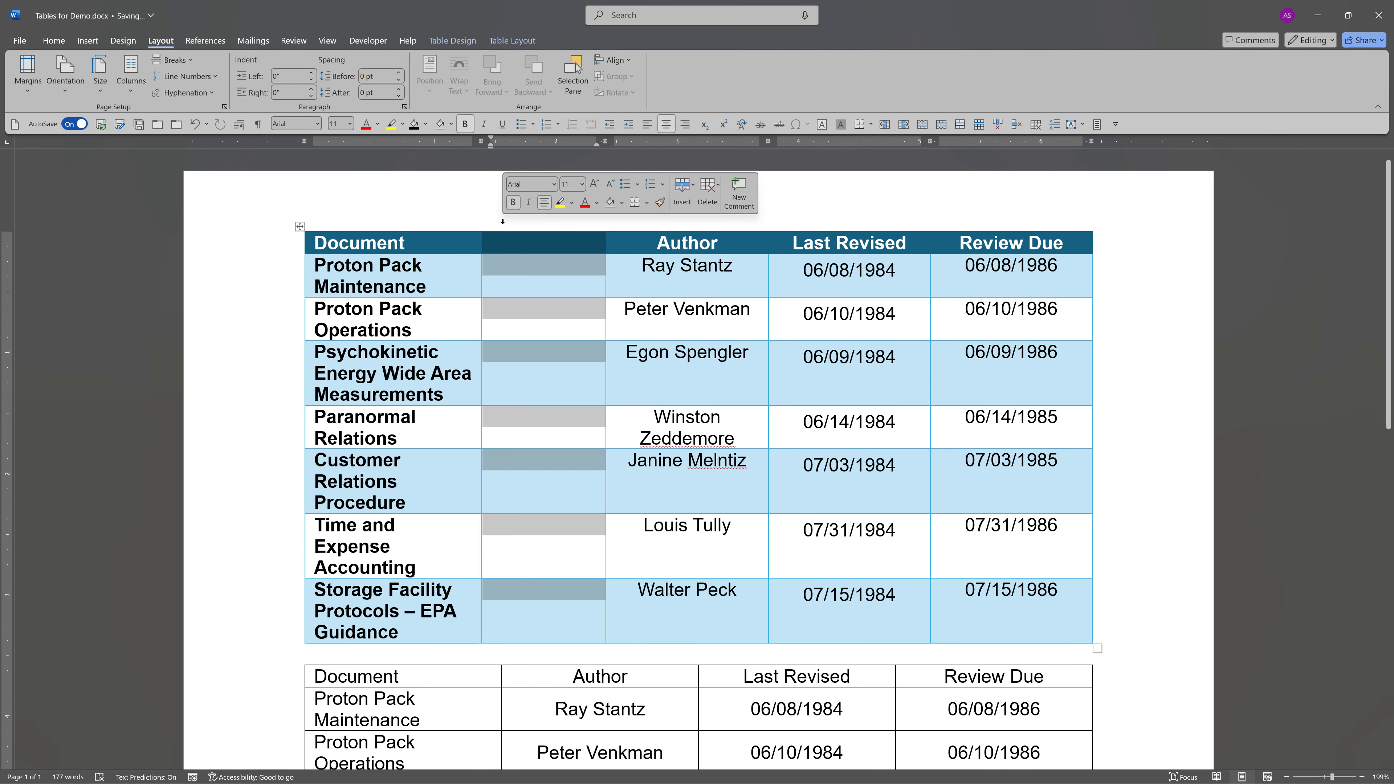
key("ctrl+z")
left_click(469, 266)
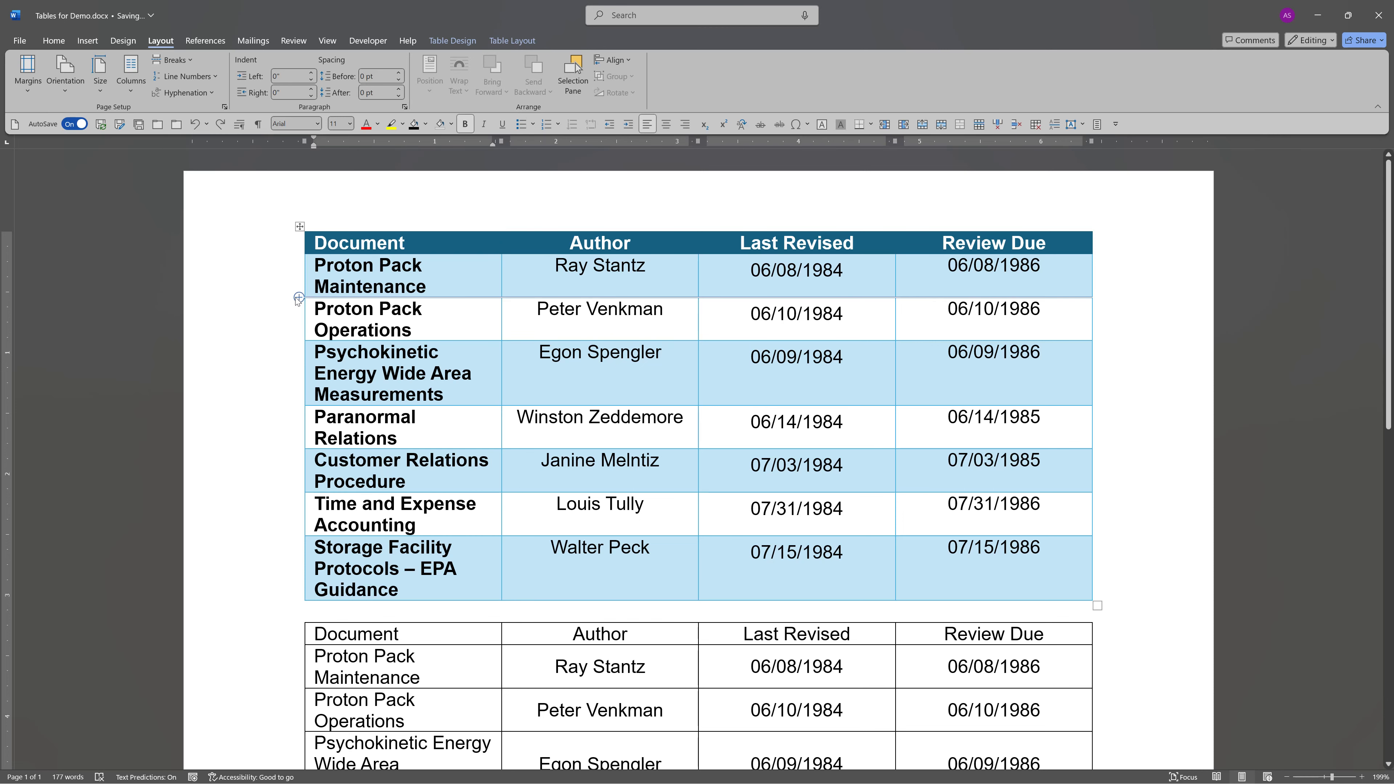
- Insert an empty row between Proton Pack Operations and Psychokinetic Energy Wide Area Measurements in the blue table, and undo the insertion
mouse_move(299, 341)
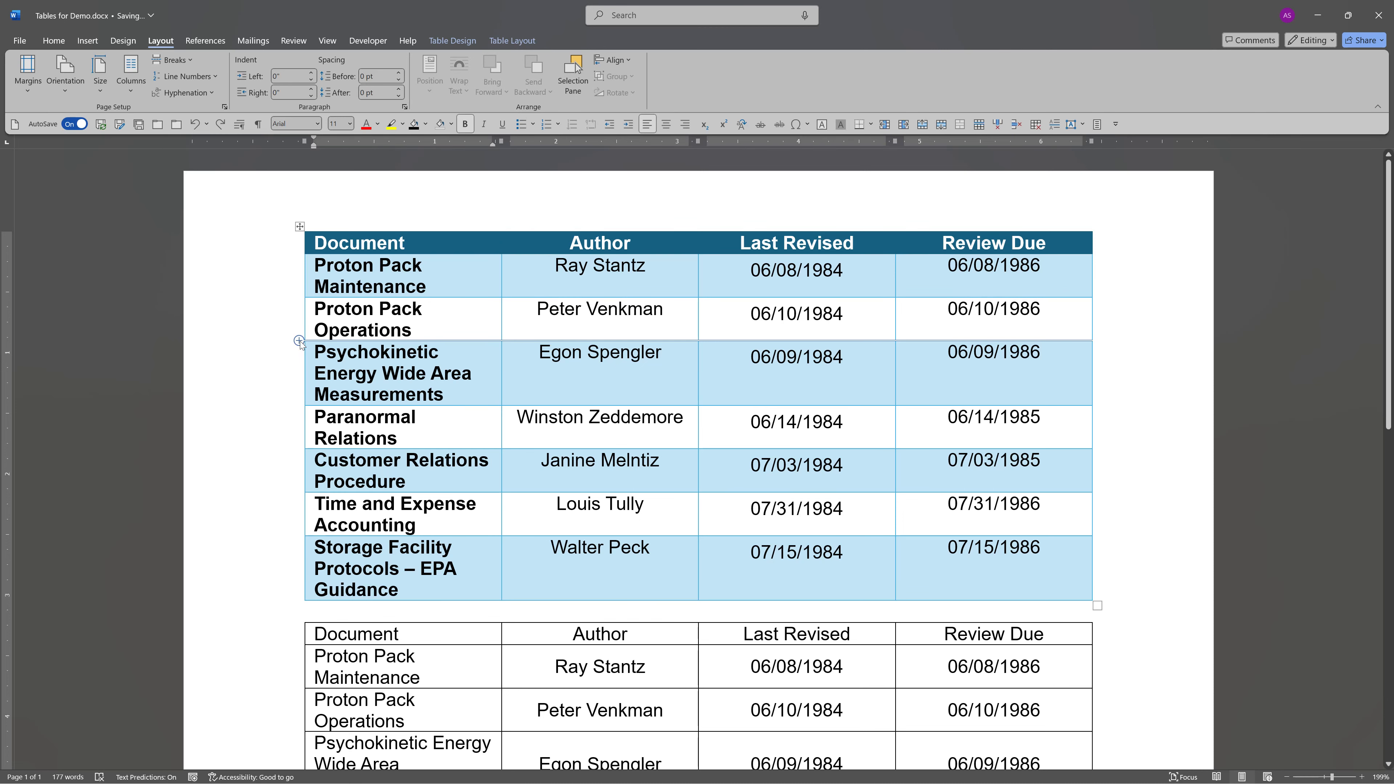
left_click(299, 341)
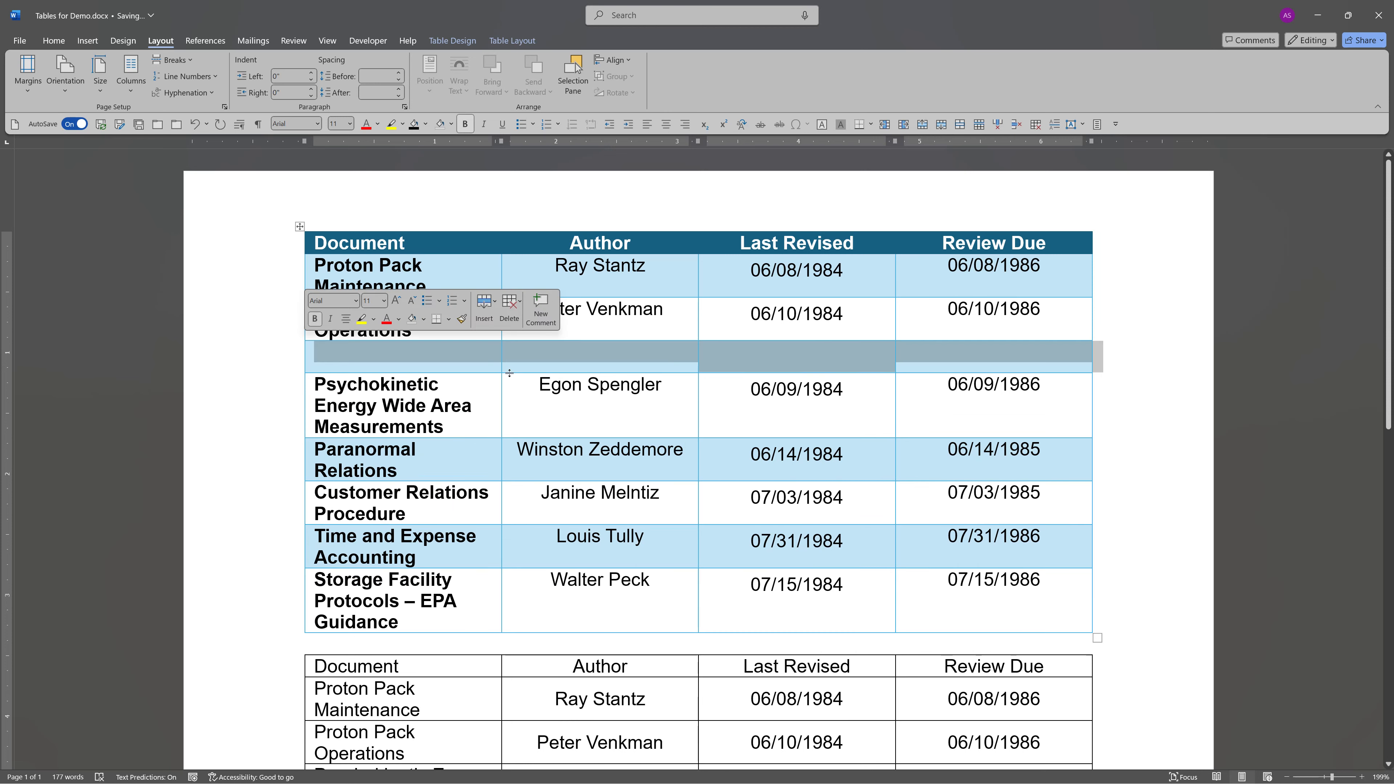
left_click(800, 359)
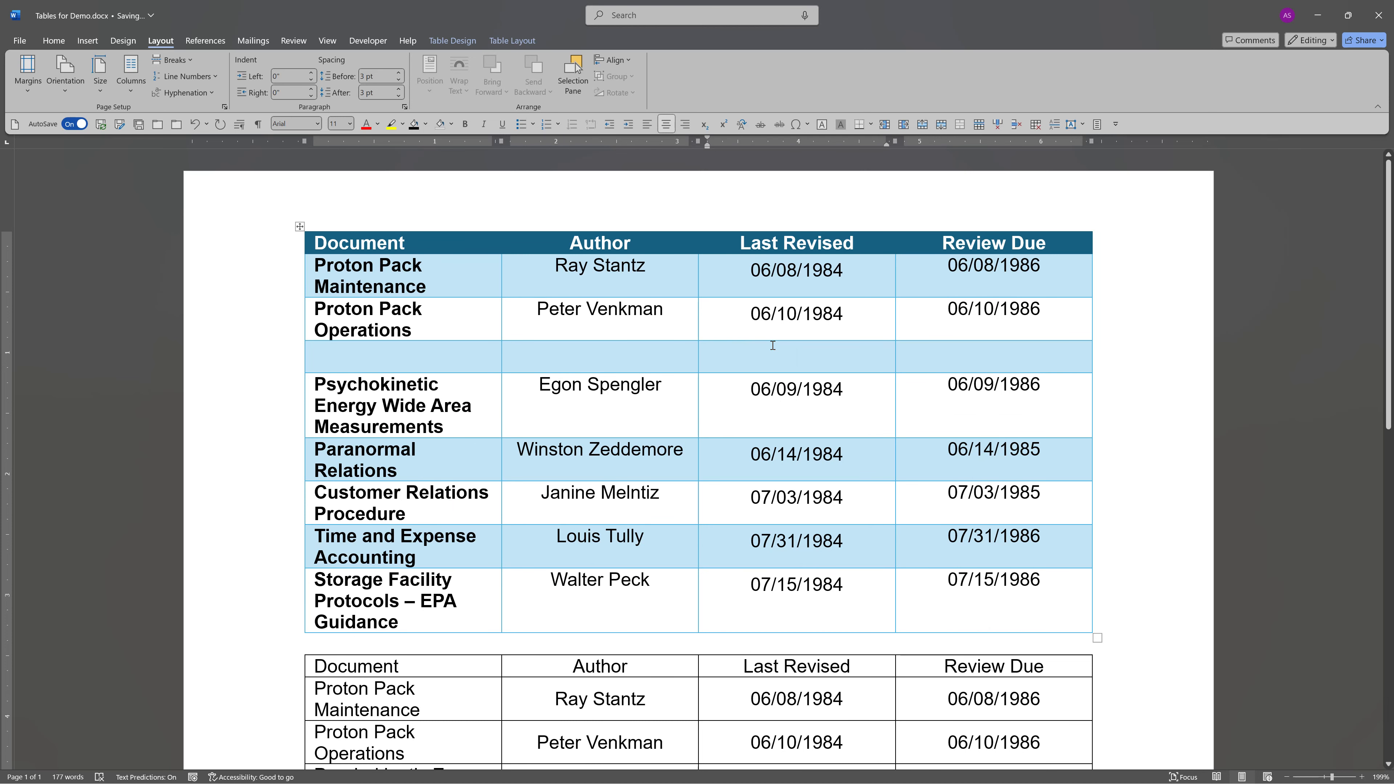
key("ctrl+z")
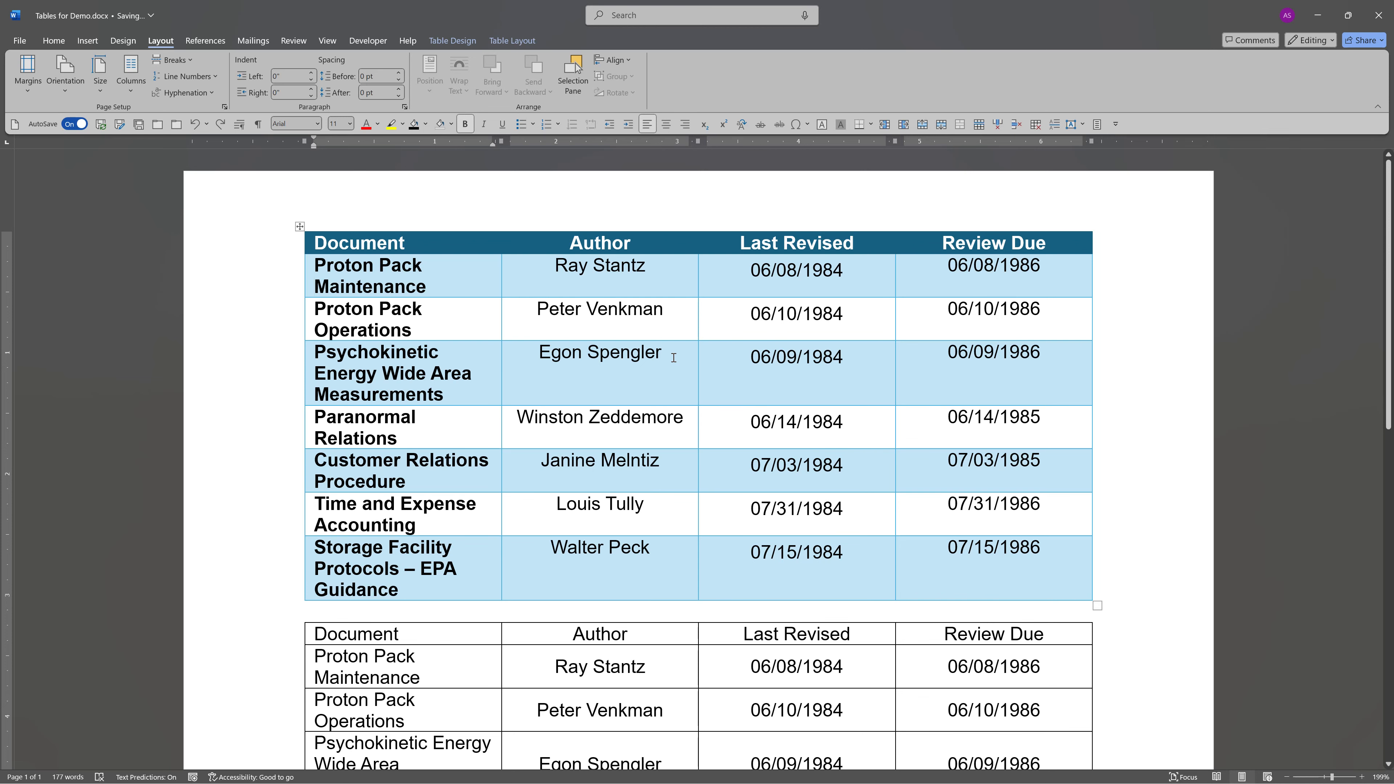
- Turn off the advanced display option "Show pop-up buttons for adding rows and columns in tables" in Word Options
left_click(554, 242)
mouse_move(502, 226)
left_click(549, 268)
left_click(26, 43)
left_click(40, 760)
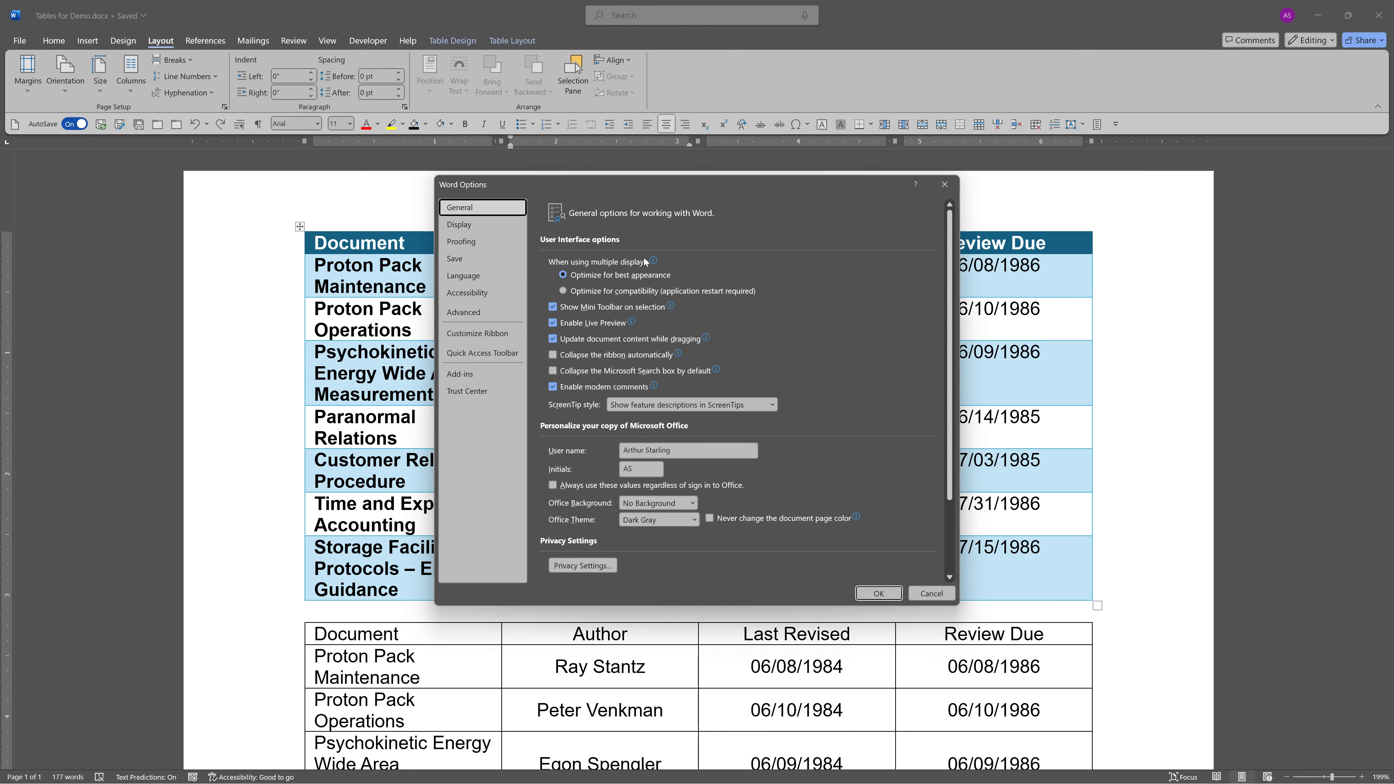
left_click(474, 313)
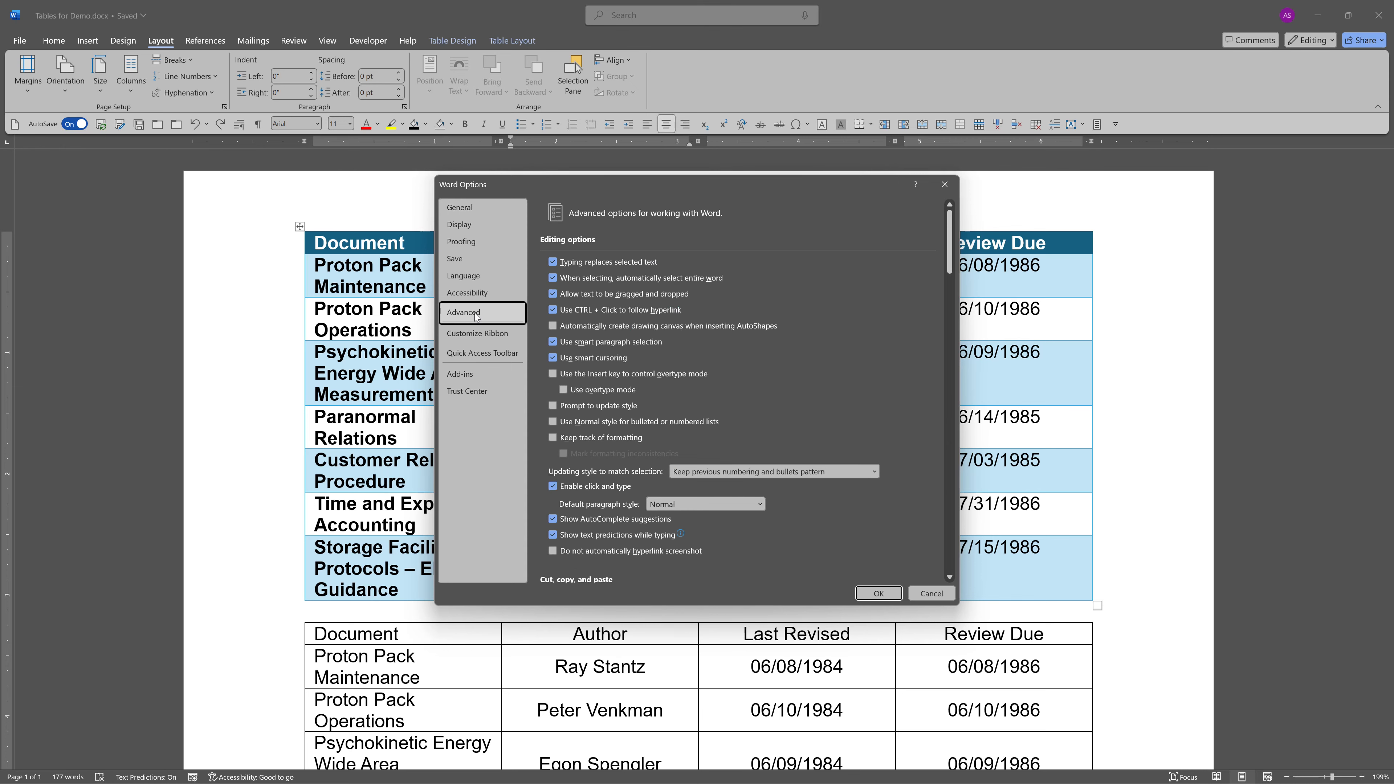
scroll(795, 331, "down", 4)
scroll(797, 338, "down", 10)
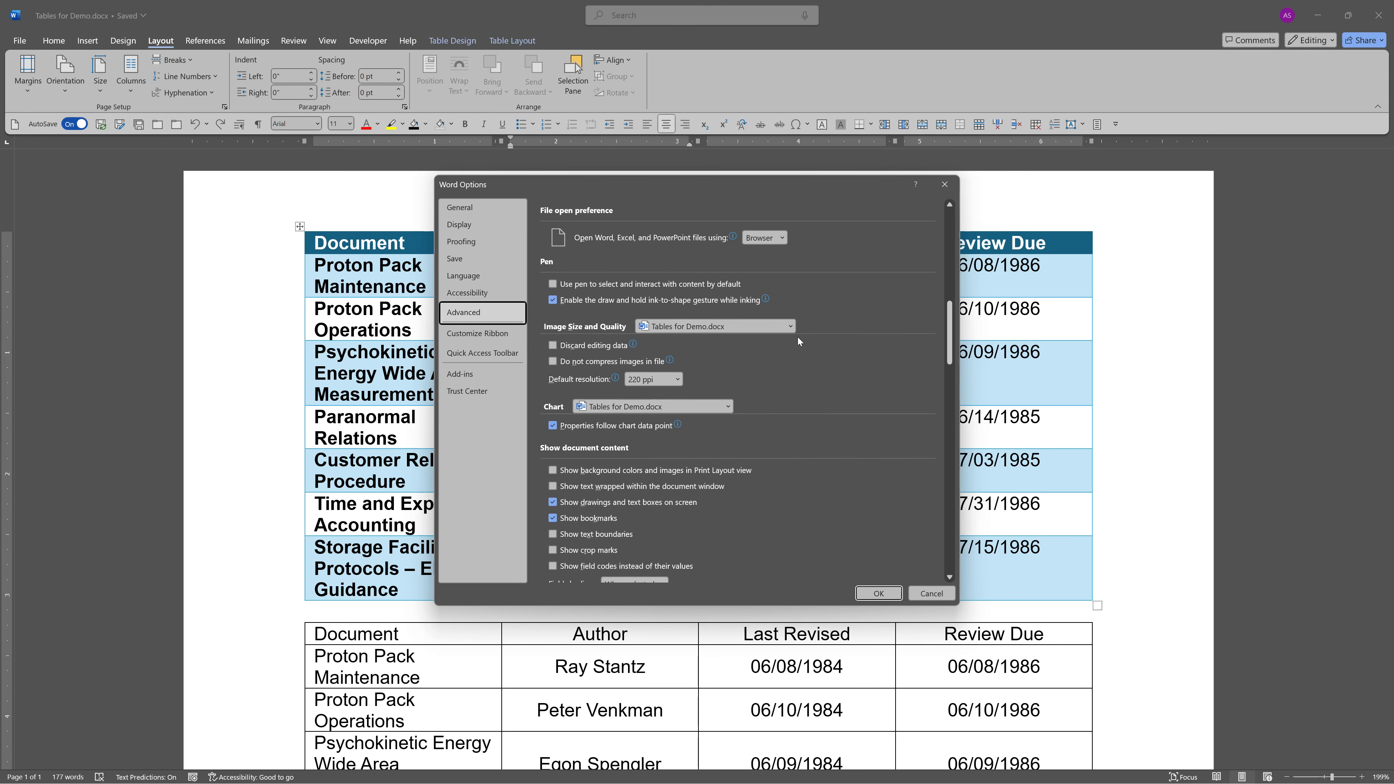
scroll(797, 337, "down", 6)
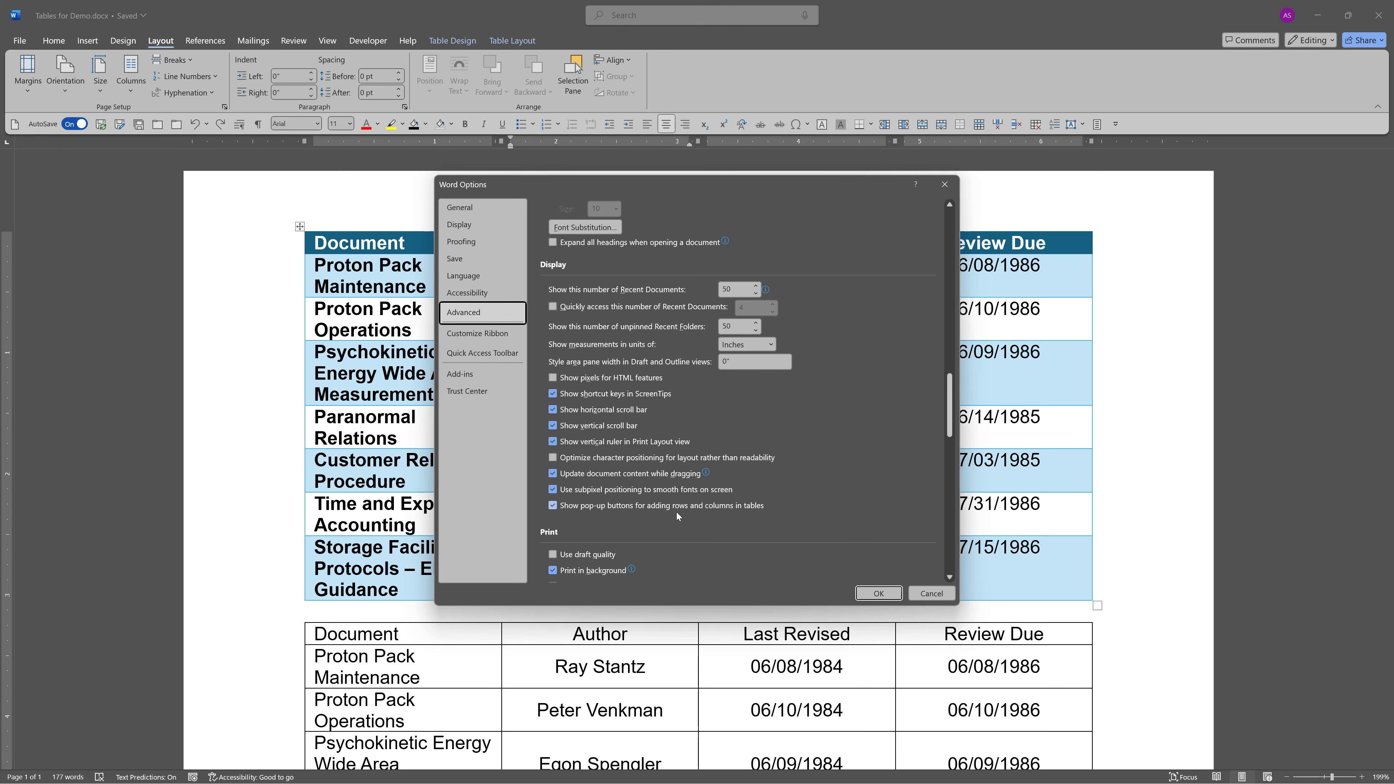
left_click(553, 505)
left_click(877, 593)
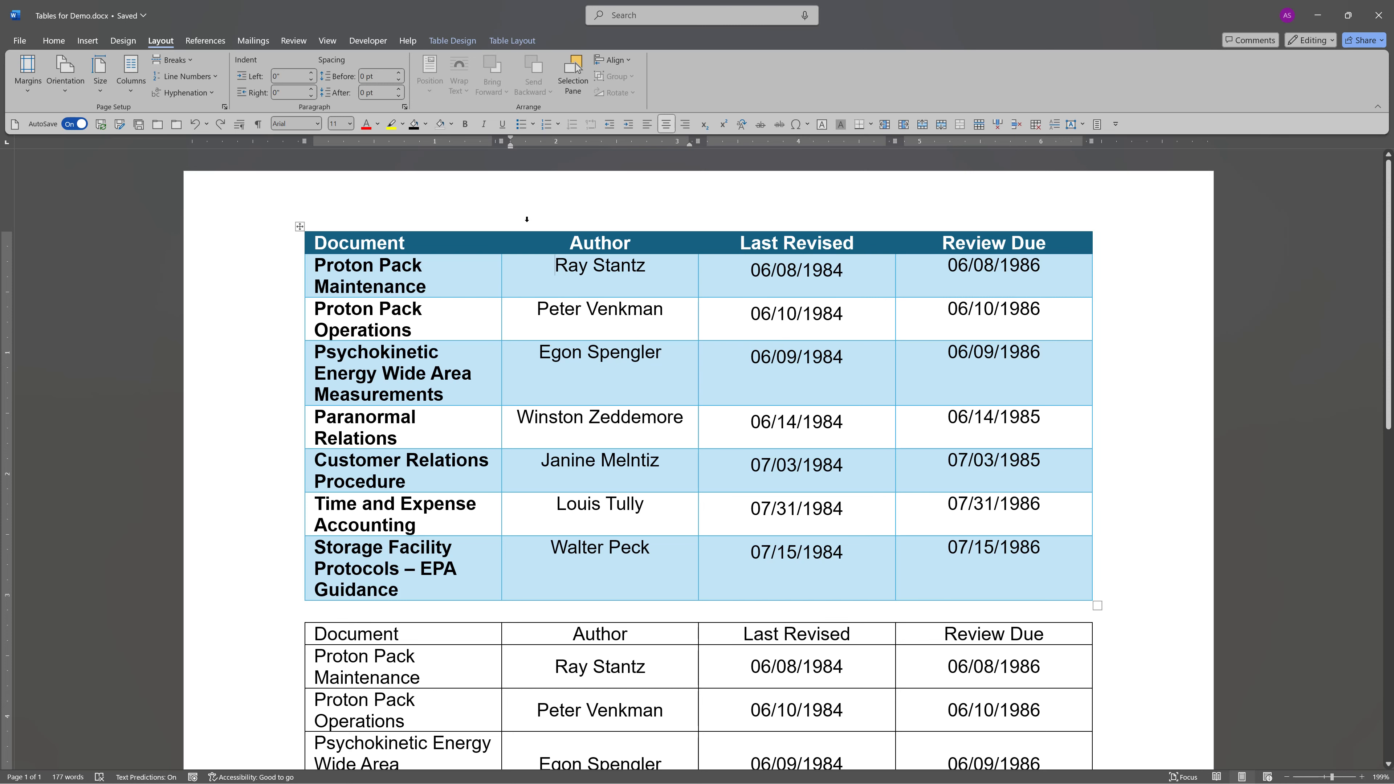
left_click(517, 41)
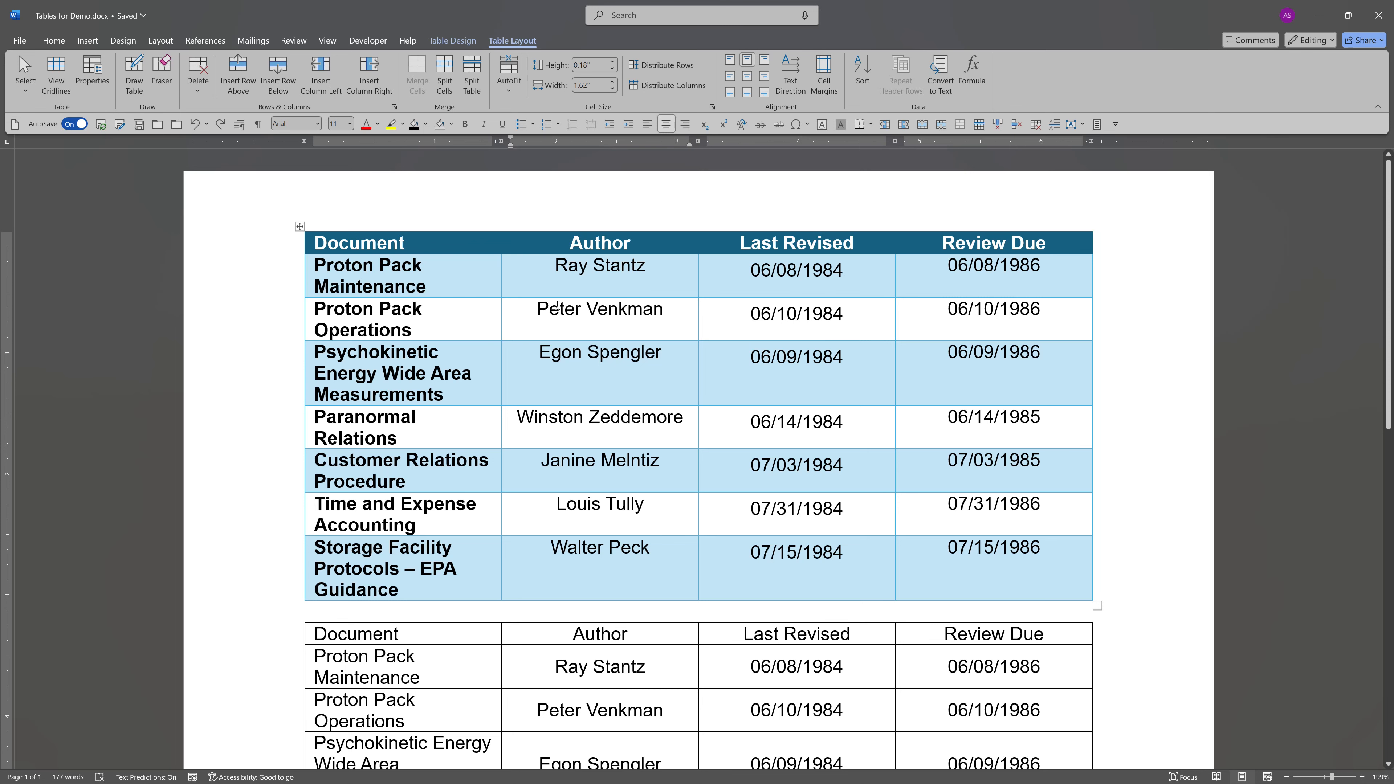
left_click_drag(536, 308, 664, 308)
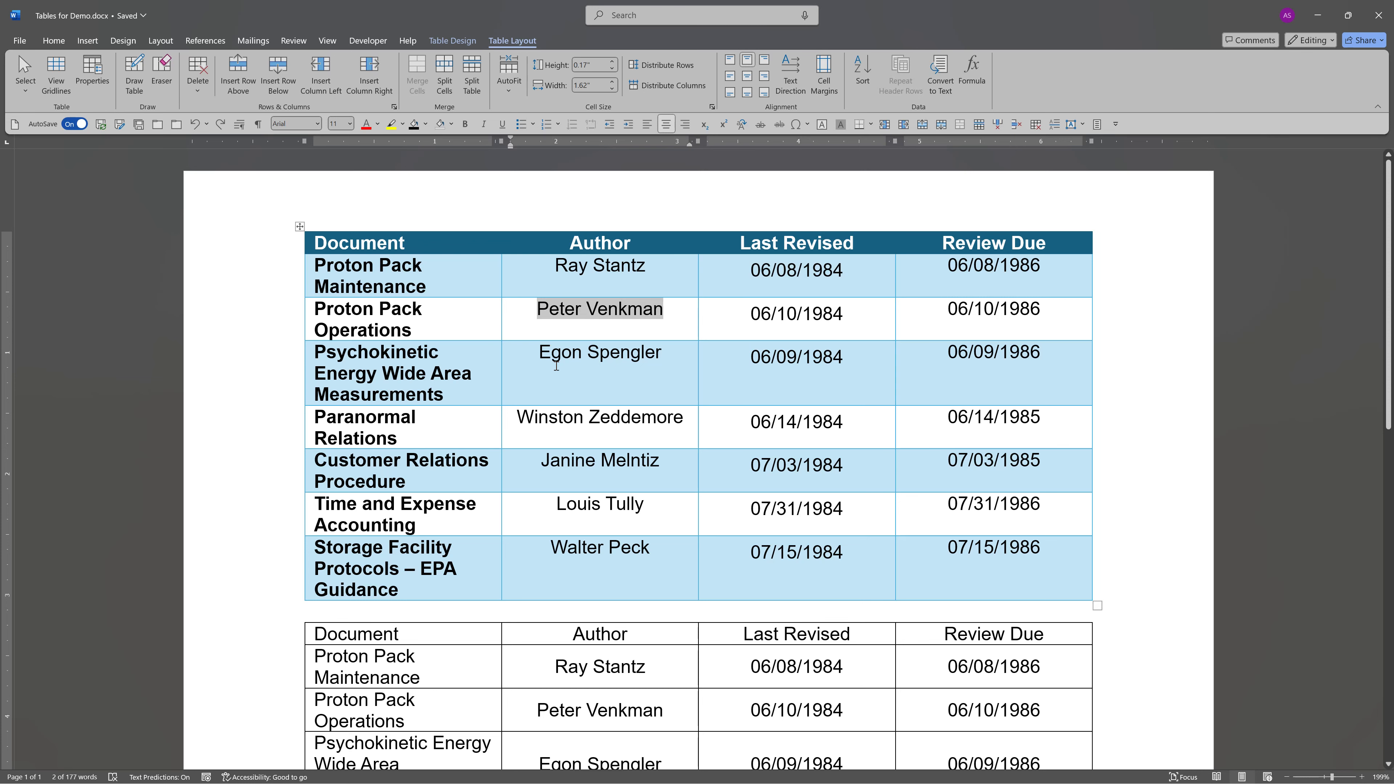
left_click(540, 352)
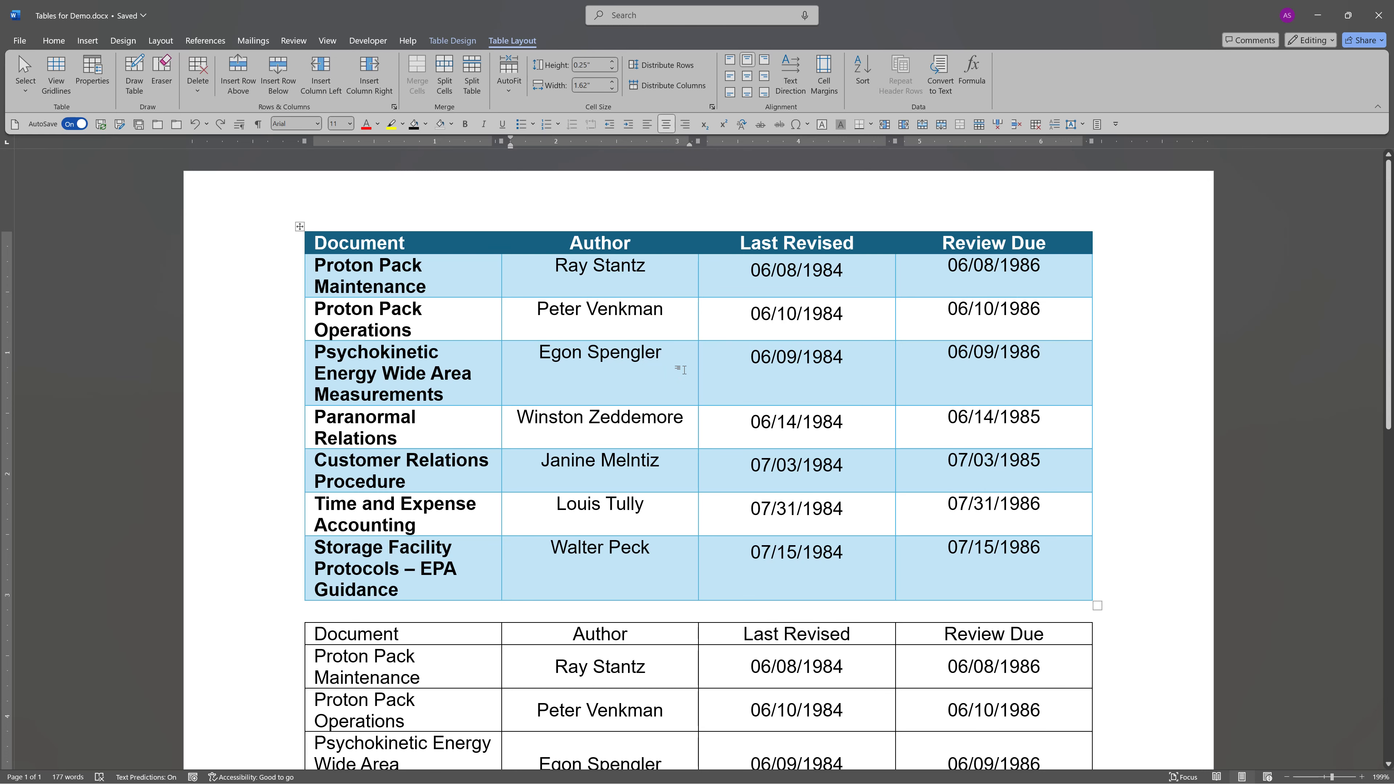
scroll(680, 370, "down", 6)
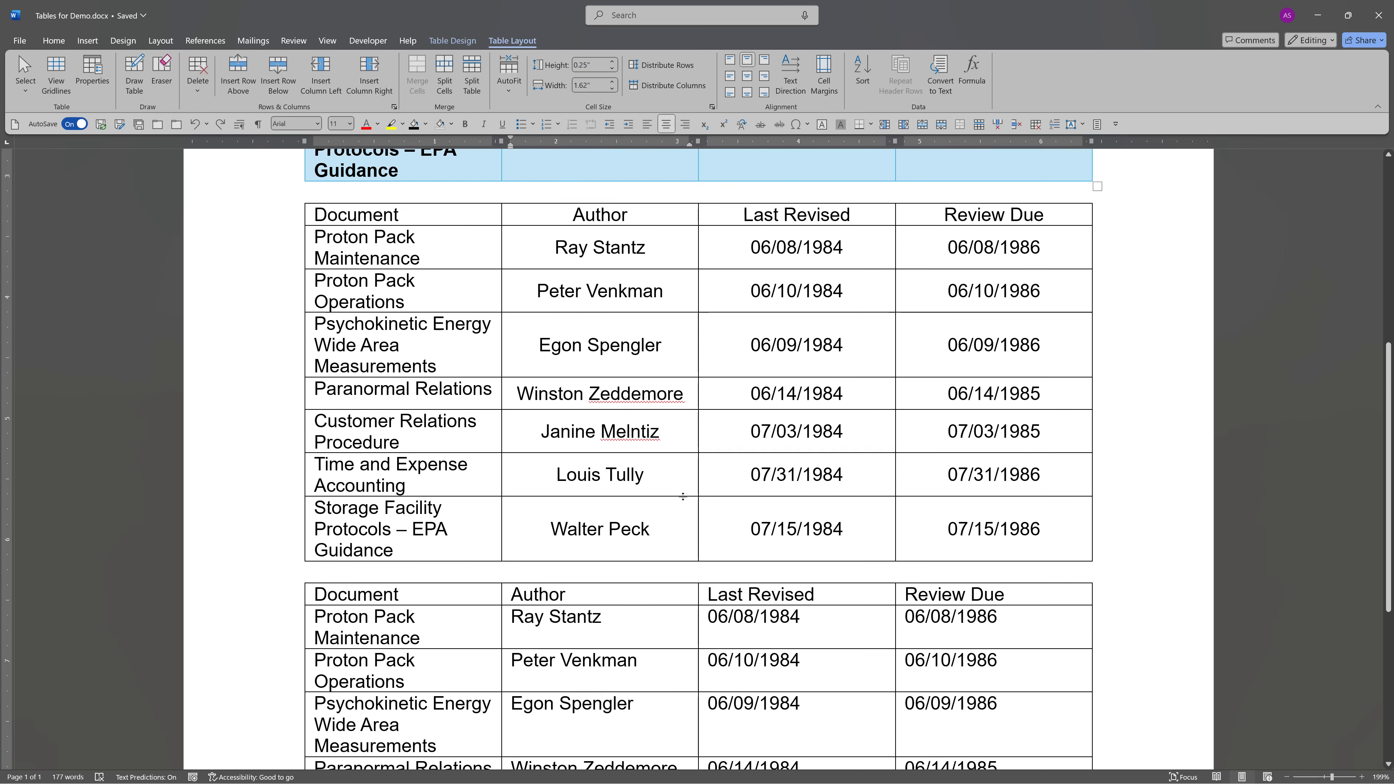
scroll(682, 496, "down", 3)
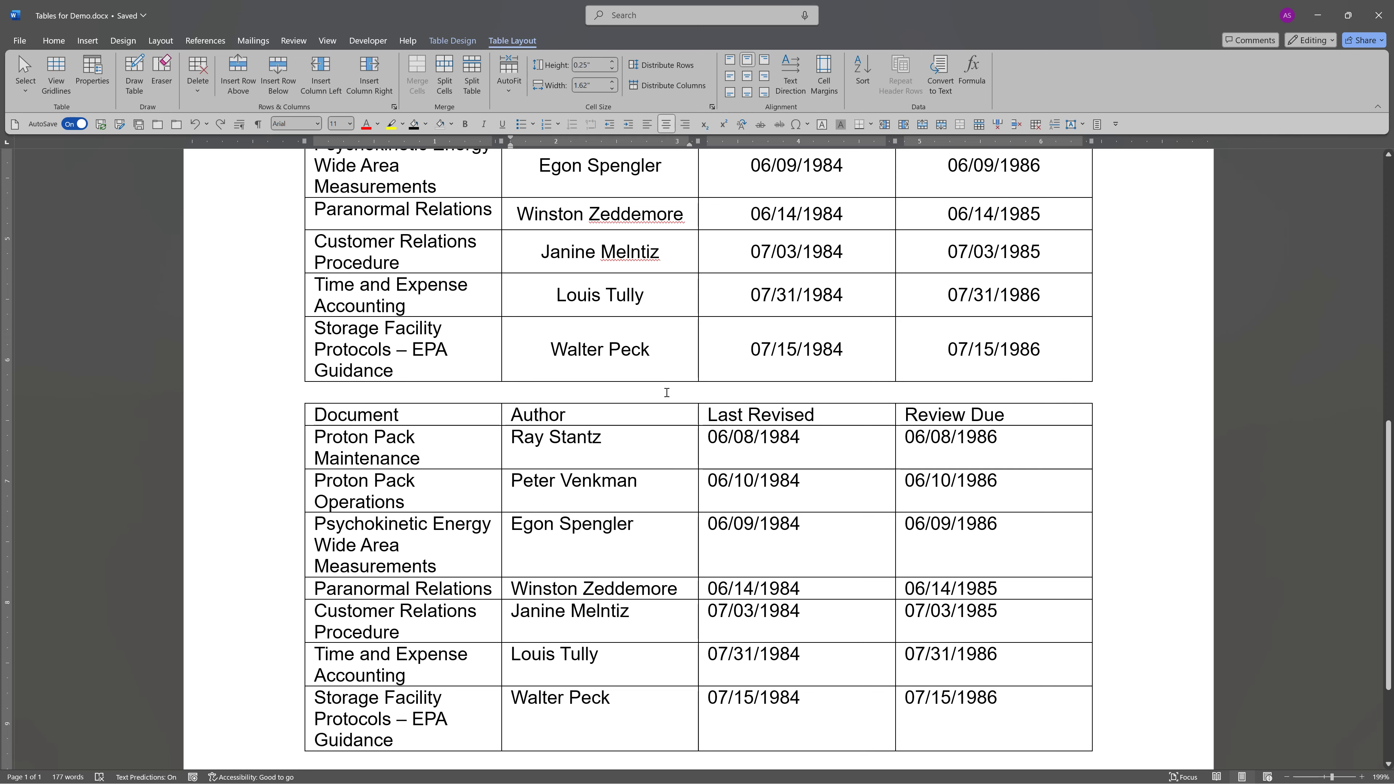
scroll(666, 392, "up", 10)
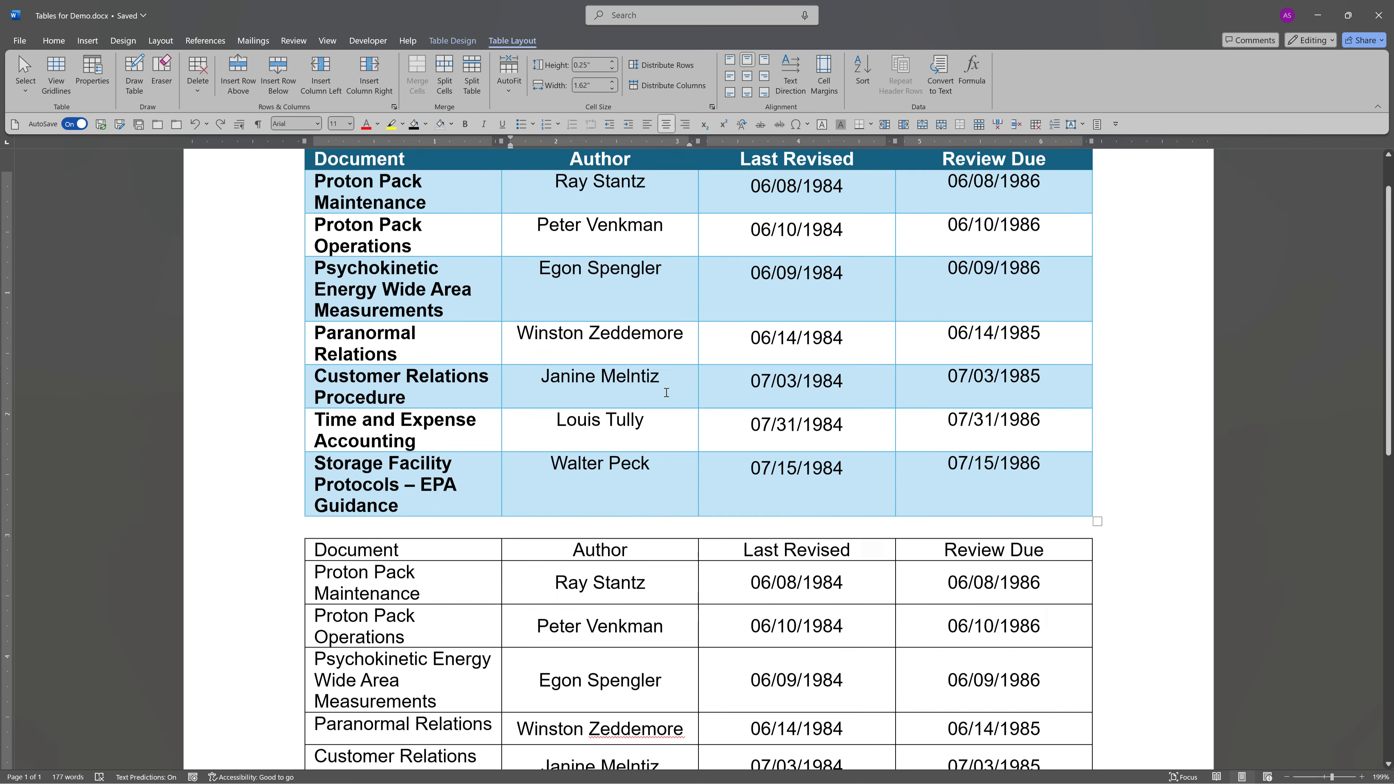
- Modify the blue table's Grid Table 4 - Accent 1 style to a font size of 14 for the whole table
left_click(664, 282)
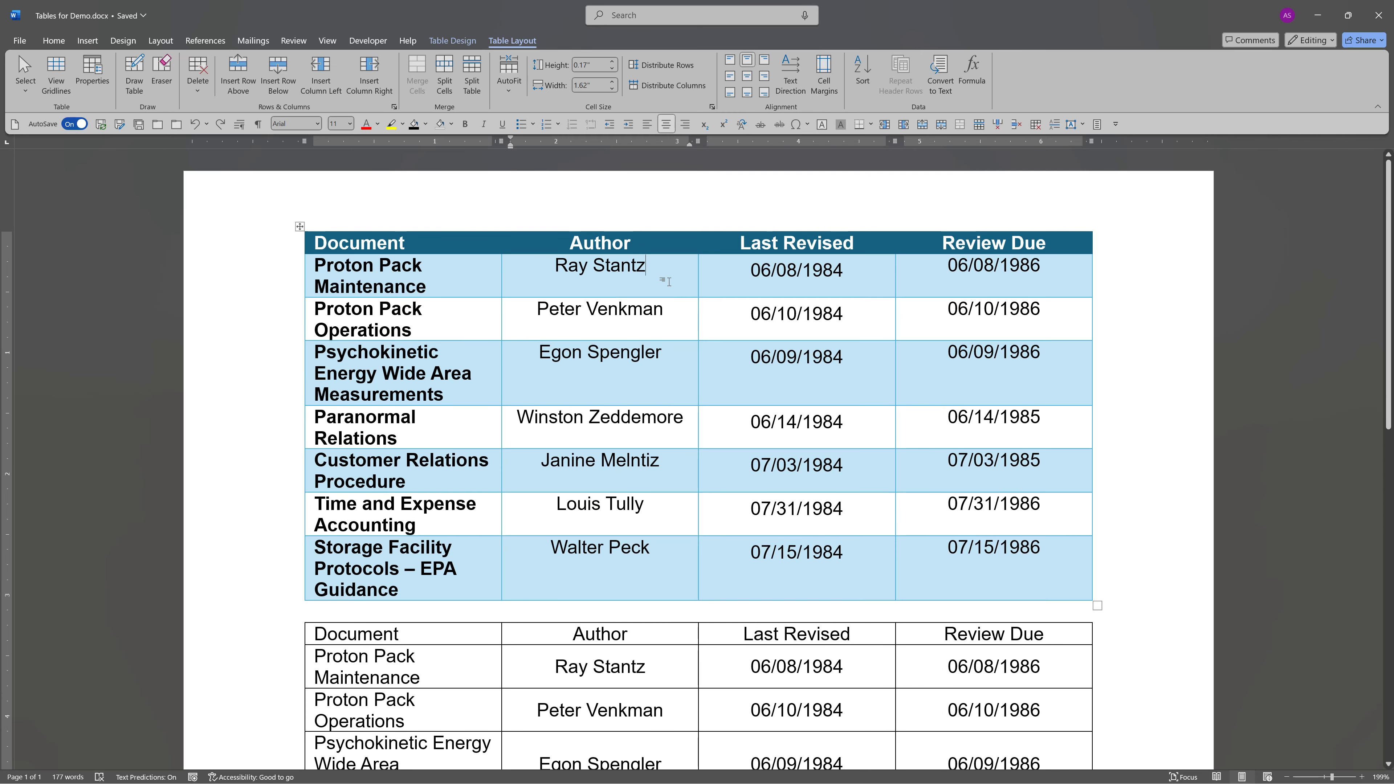
left_click(457, 37)
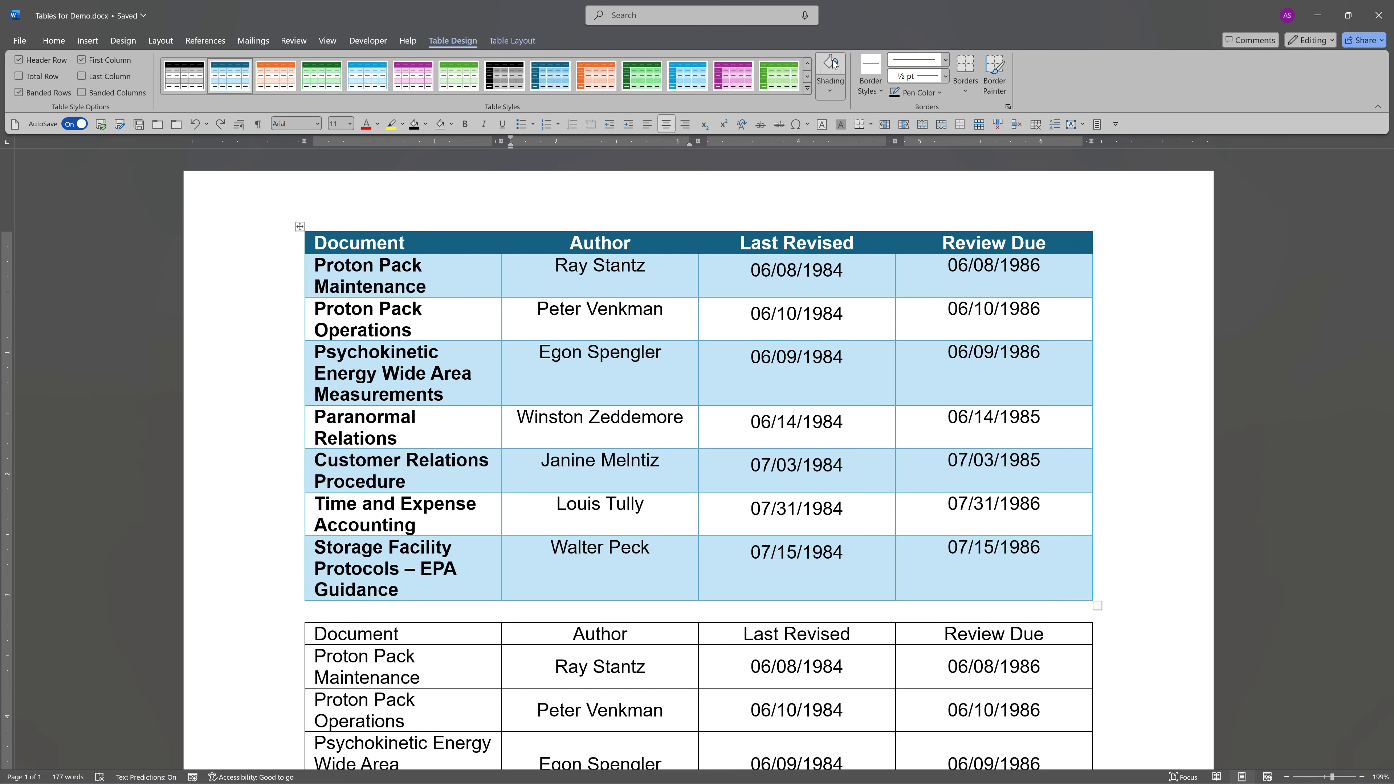
left_click(807, 90)
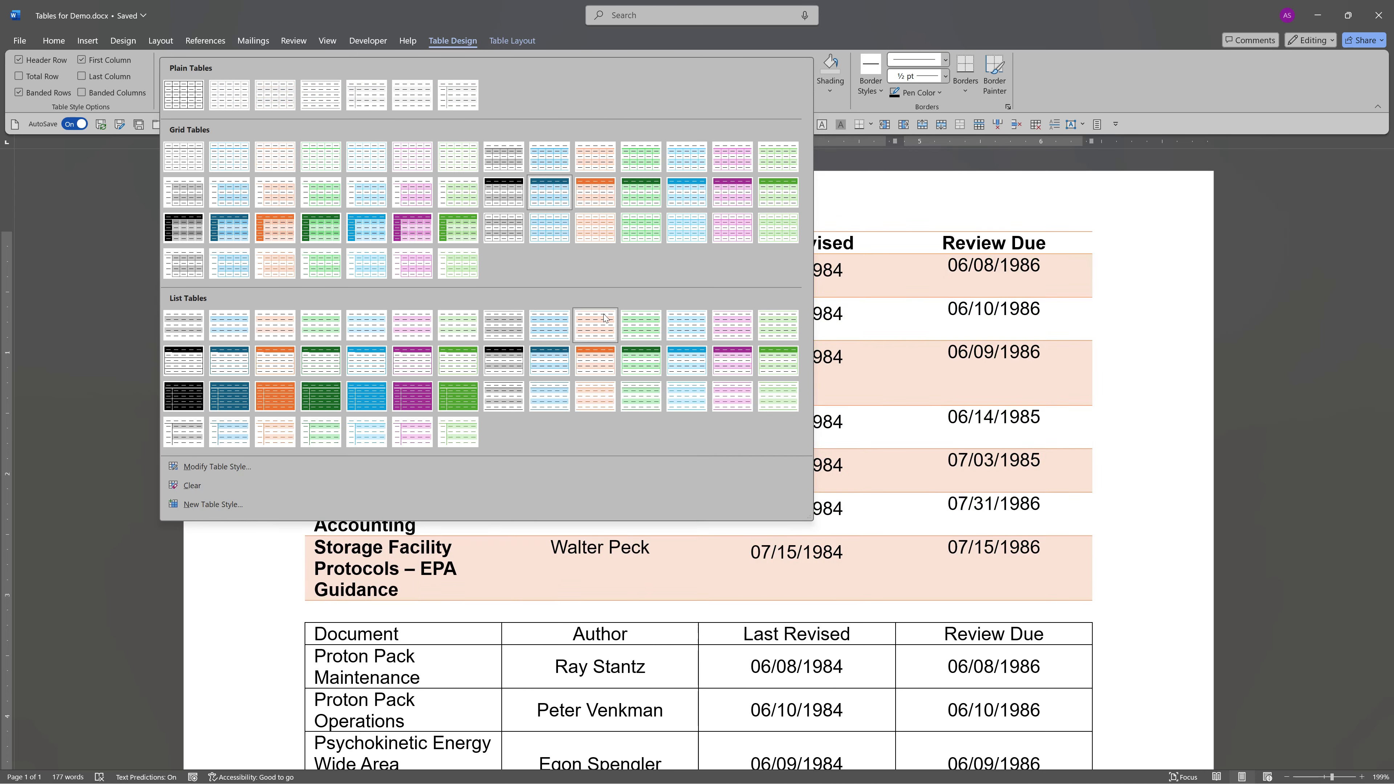
left_click(238, 467)
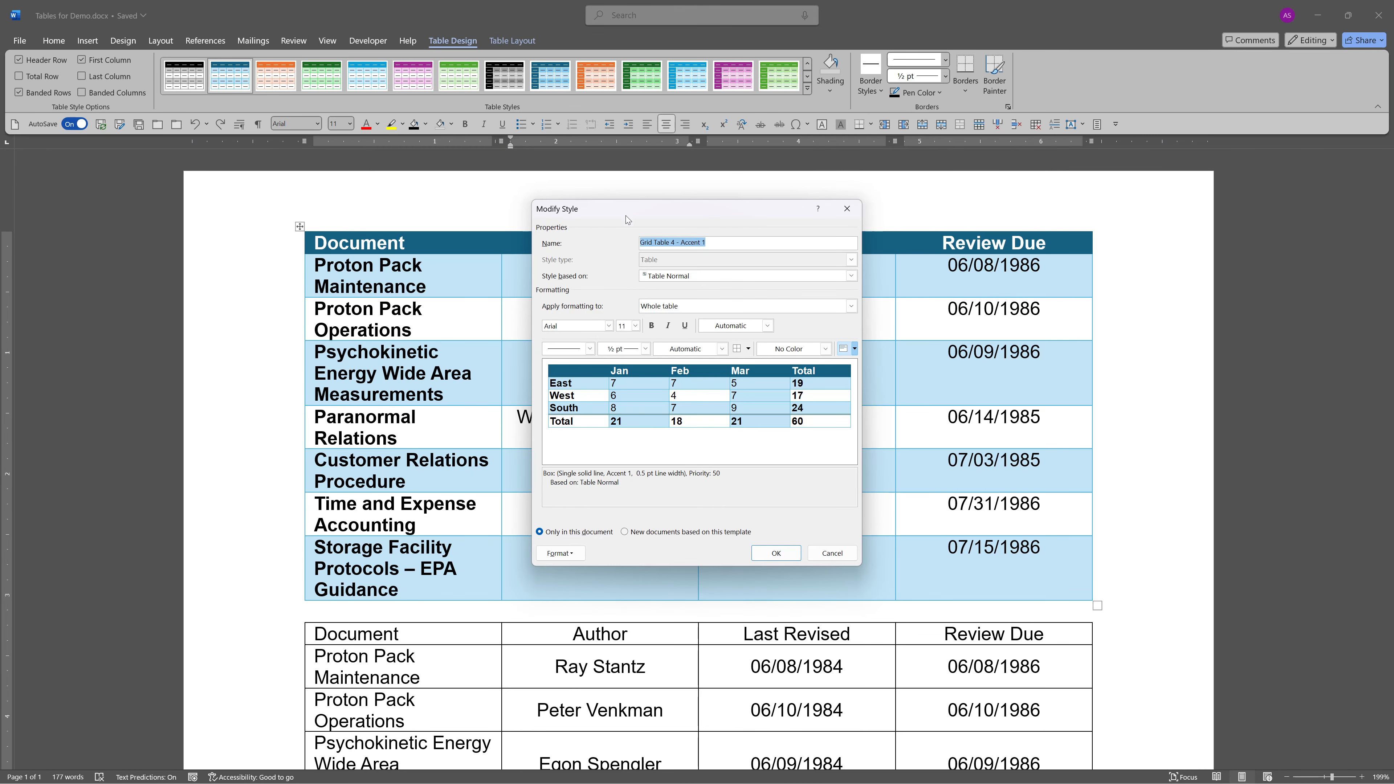
left_click(635, 326)
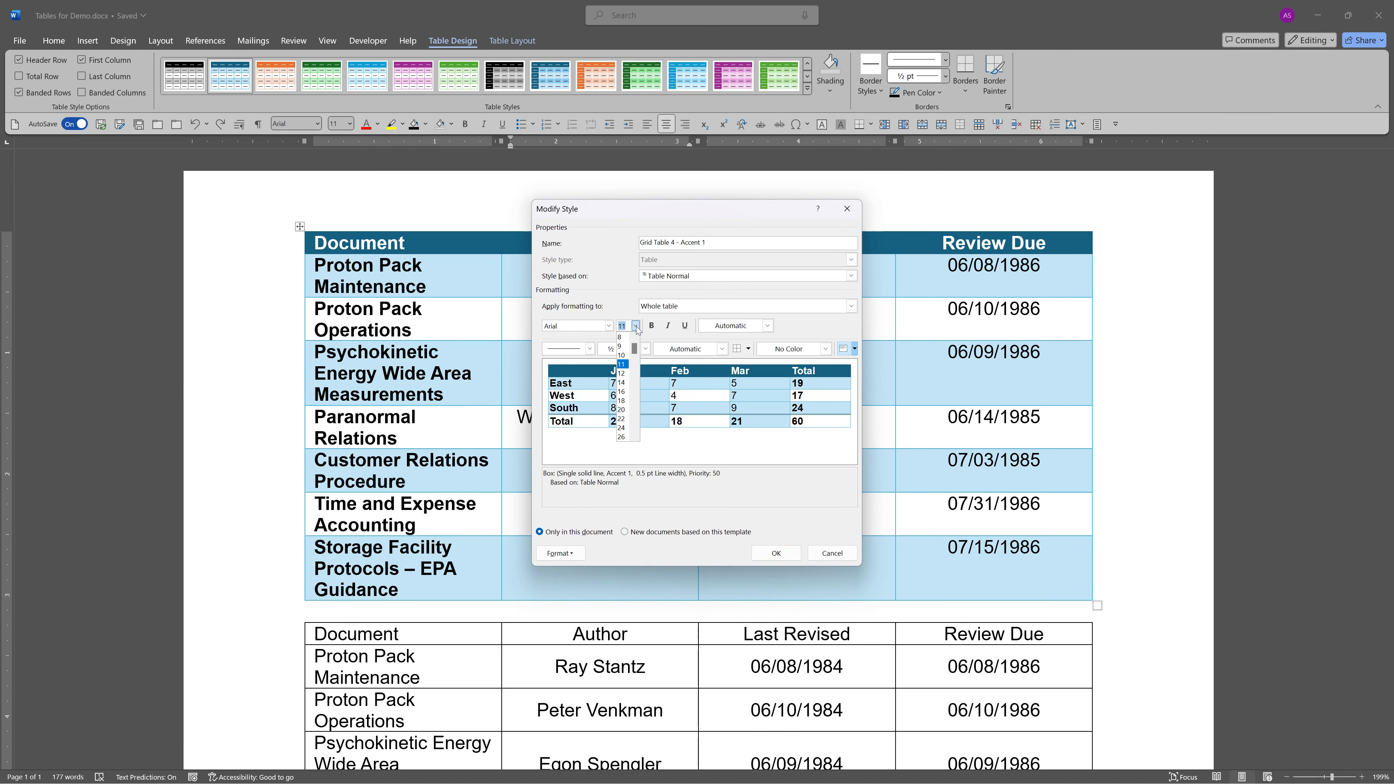
left_click(623, 383)
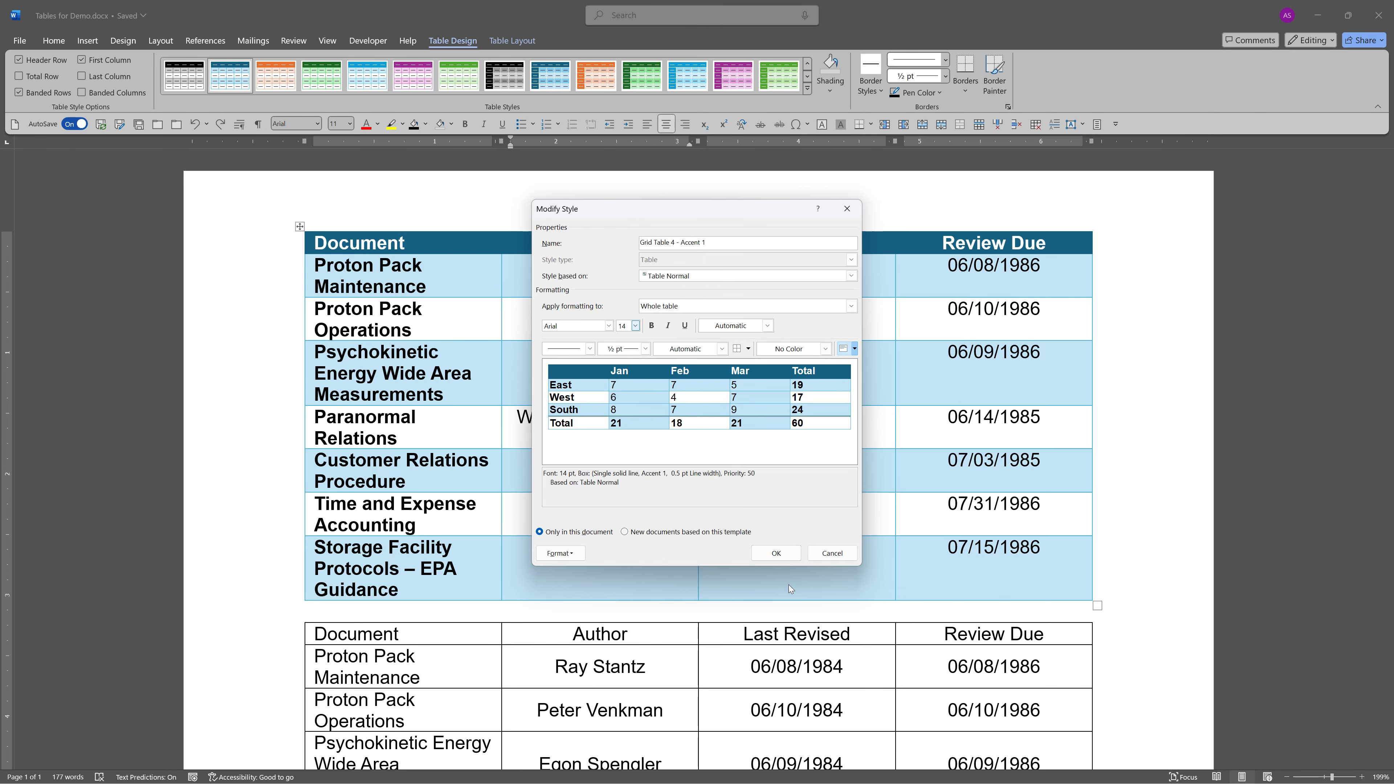
left_click(776, 553)
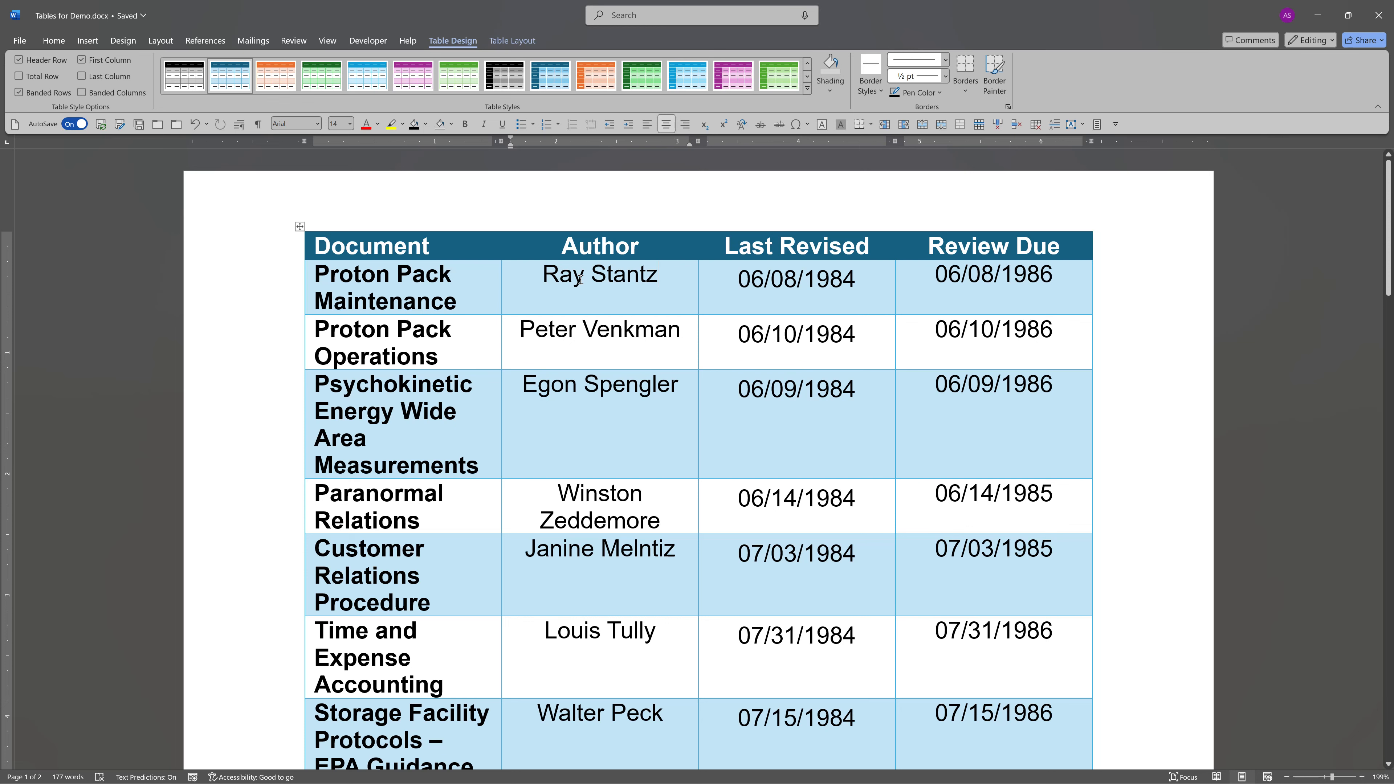
- Compare the blue table with the plain tables below it, and undo the font size change to its style
left_click(391, 296)
scroll(623, 364, "down", 7)
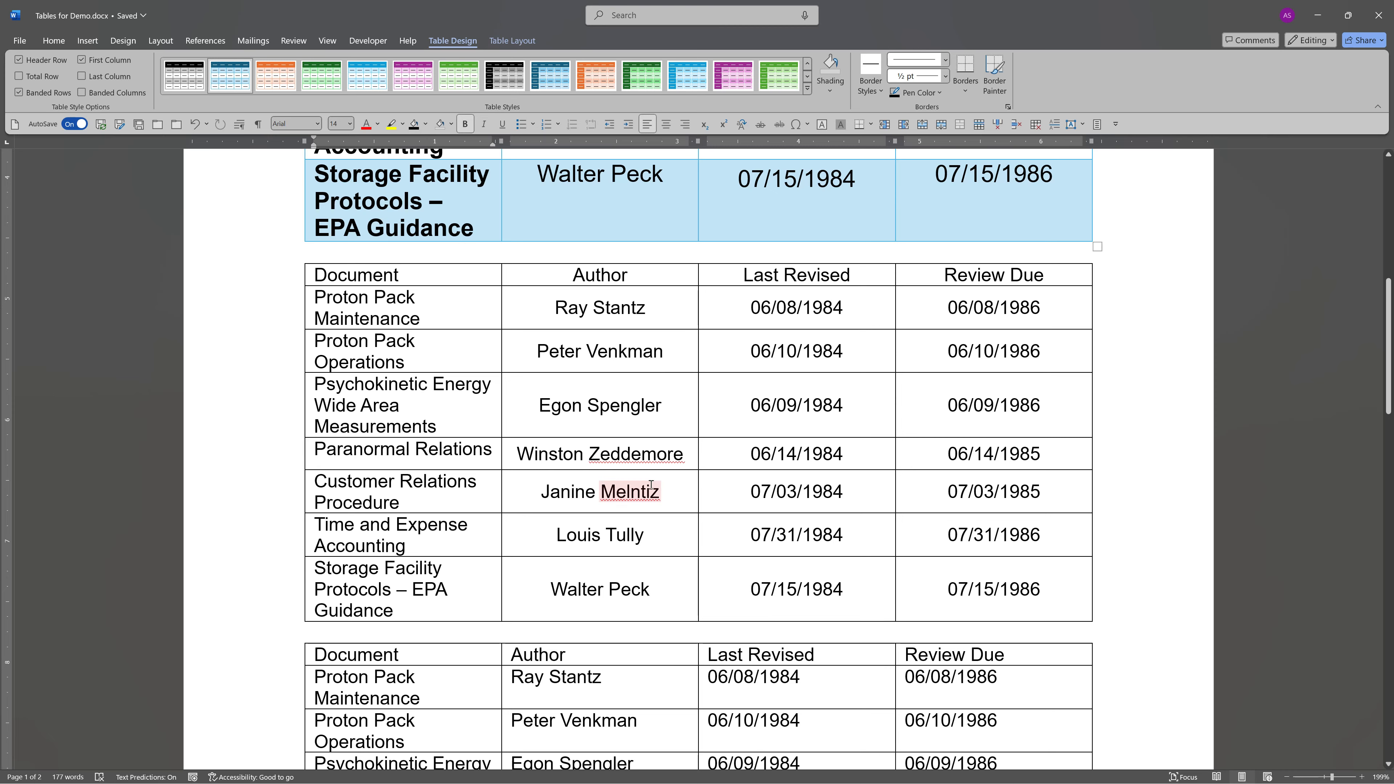
scroll(652, 485, "down", 1)
scroll(653, 479, "up", 7)
scroll(654, 474, "up", 1)
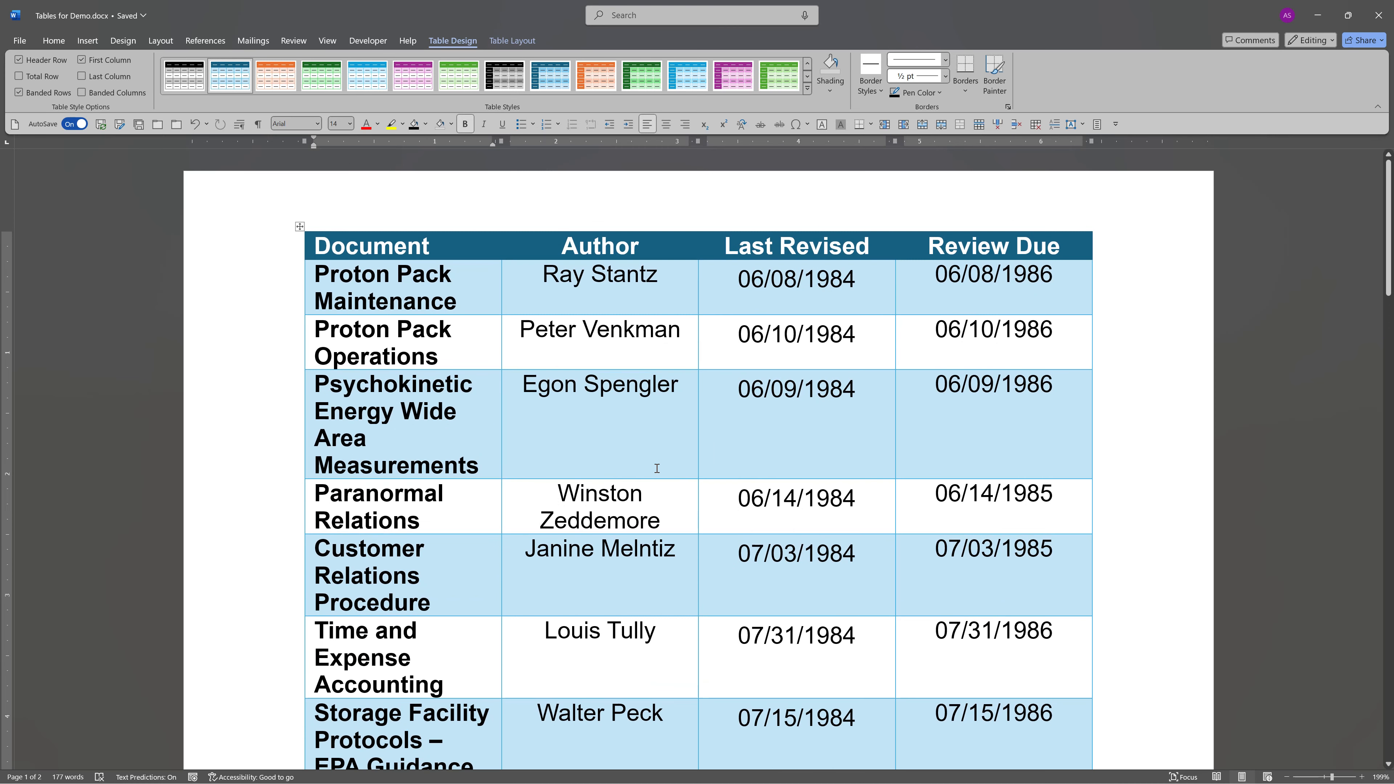
key("ctrl+z")
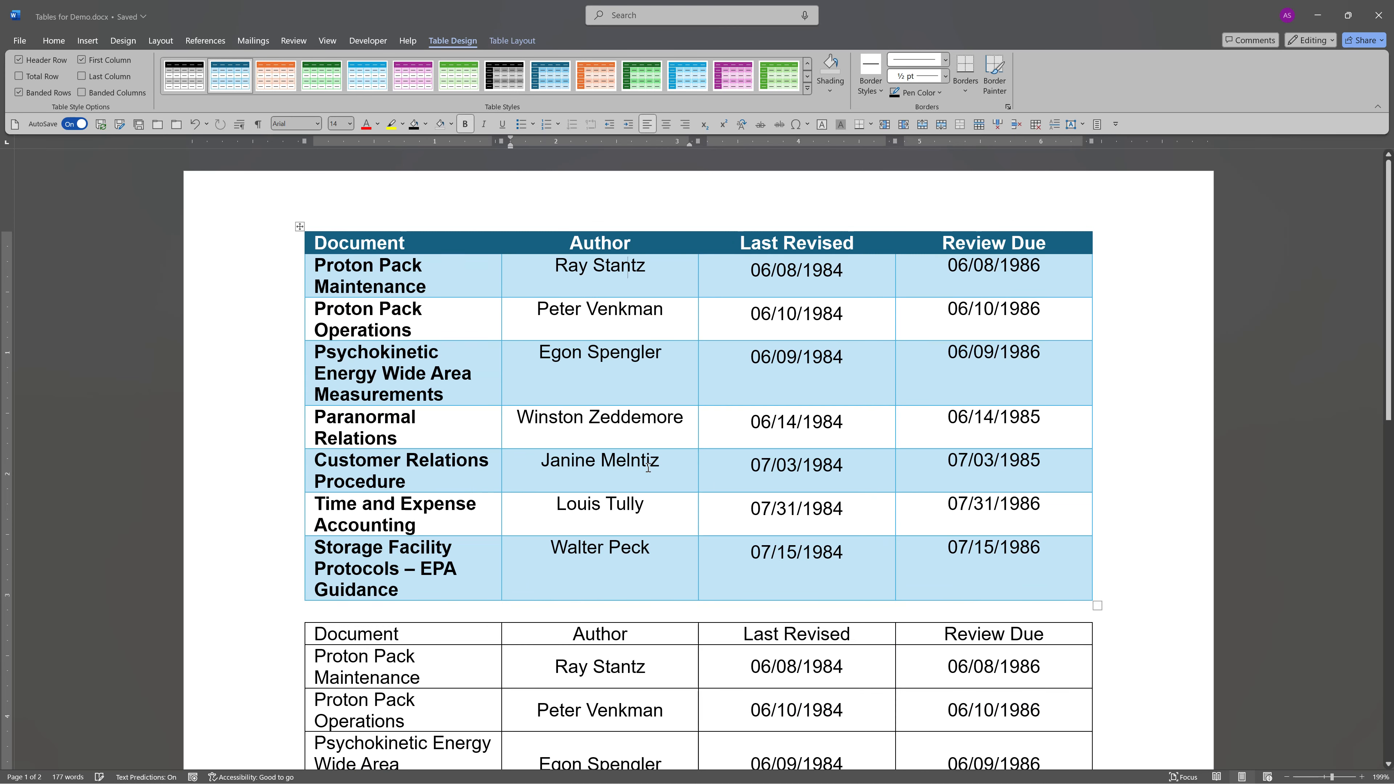
- Modify the Table Grid style of the plain second table to a font size of 14, and check the tables using it
scroll(646, 439, "down", 4)
scroll(643, 380, "down", 2)
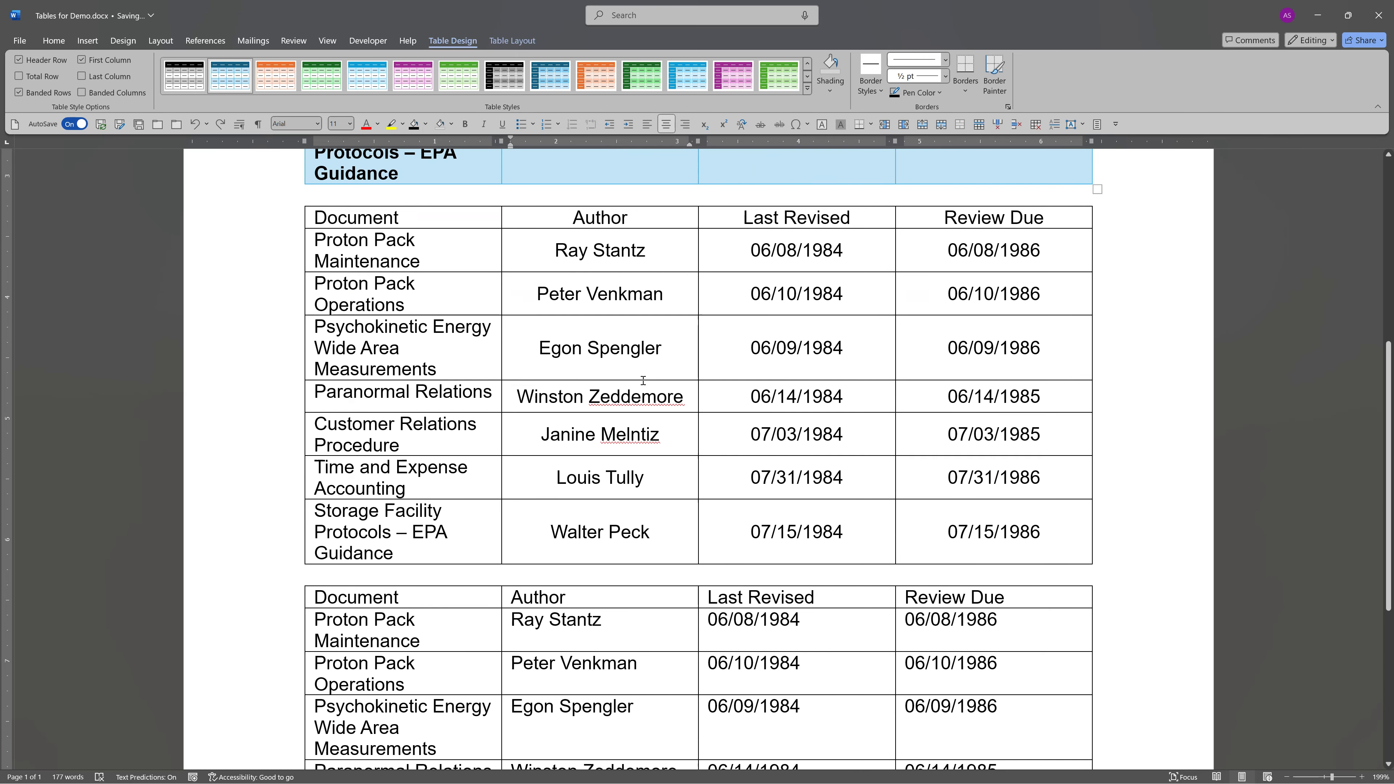
left_click(667, 254)
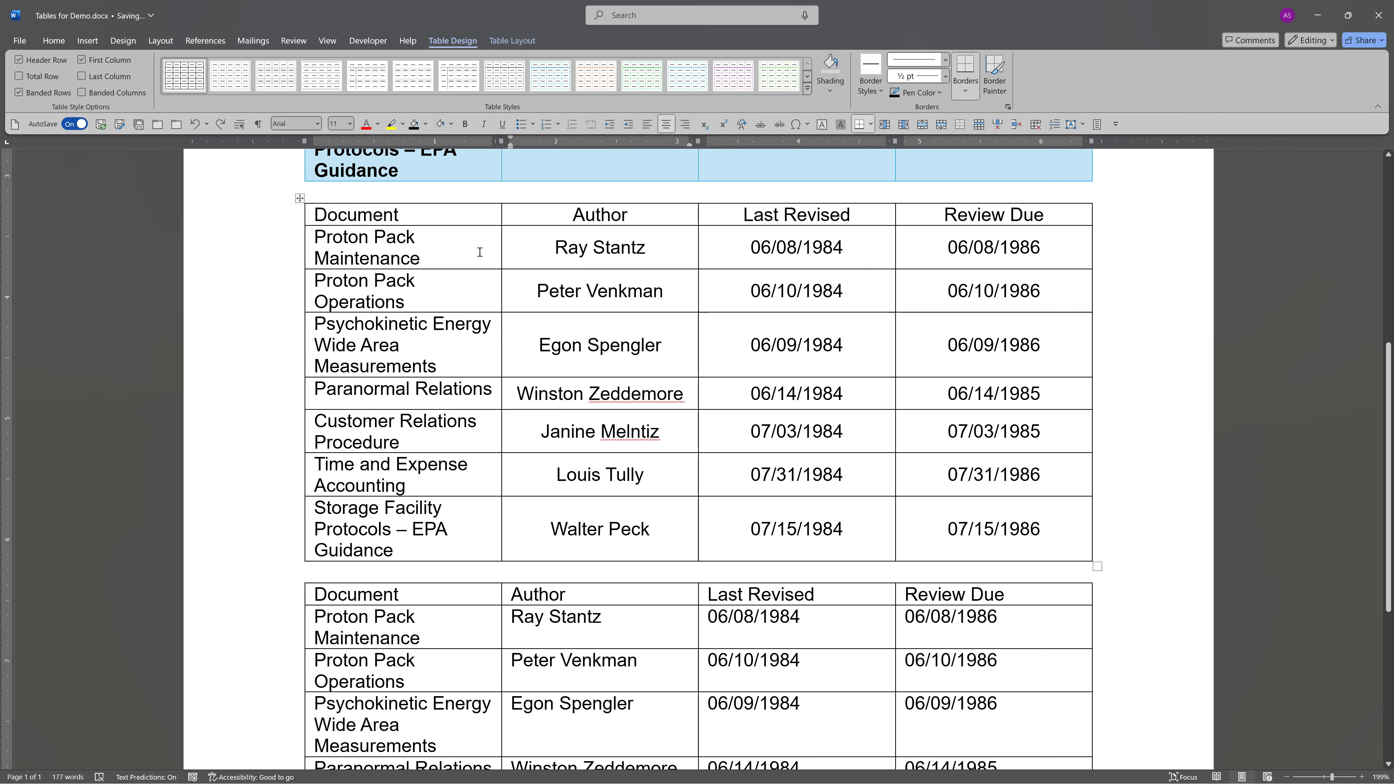
left_click(445, 223)
scroll(450, 230, "down", 1)
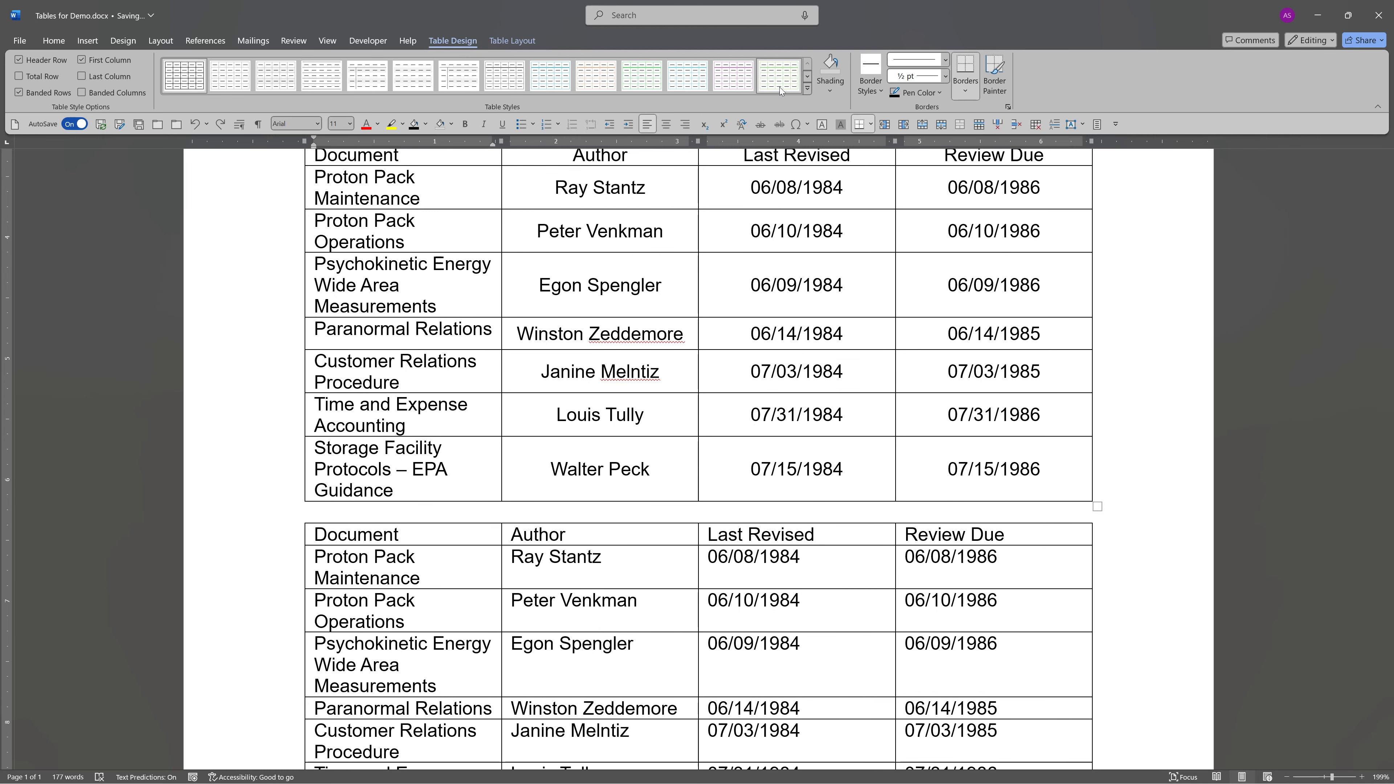
left_click(807, 88)
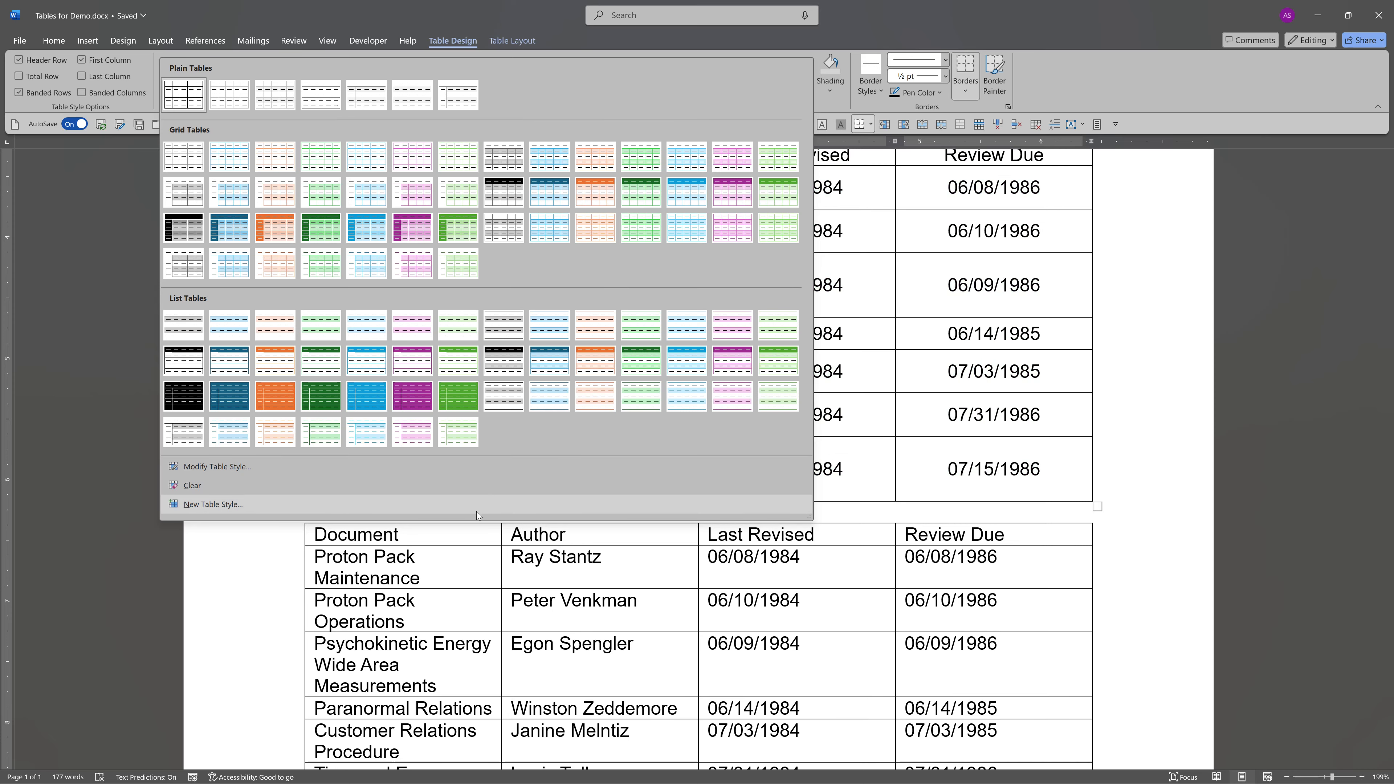
left_click(238, 471)
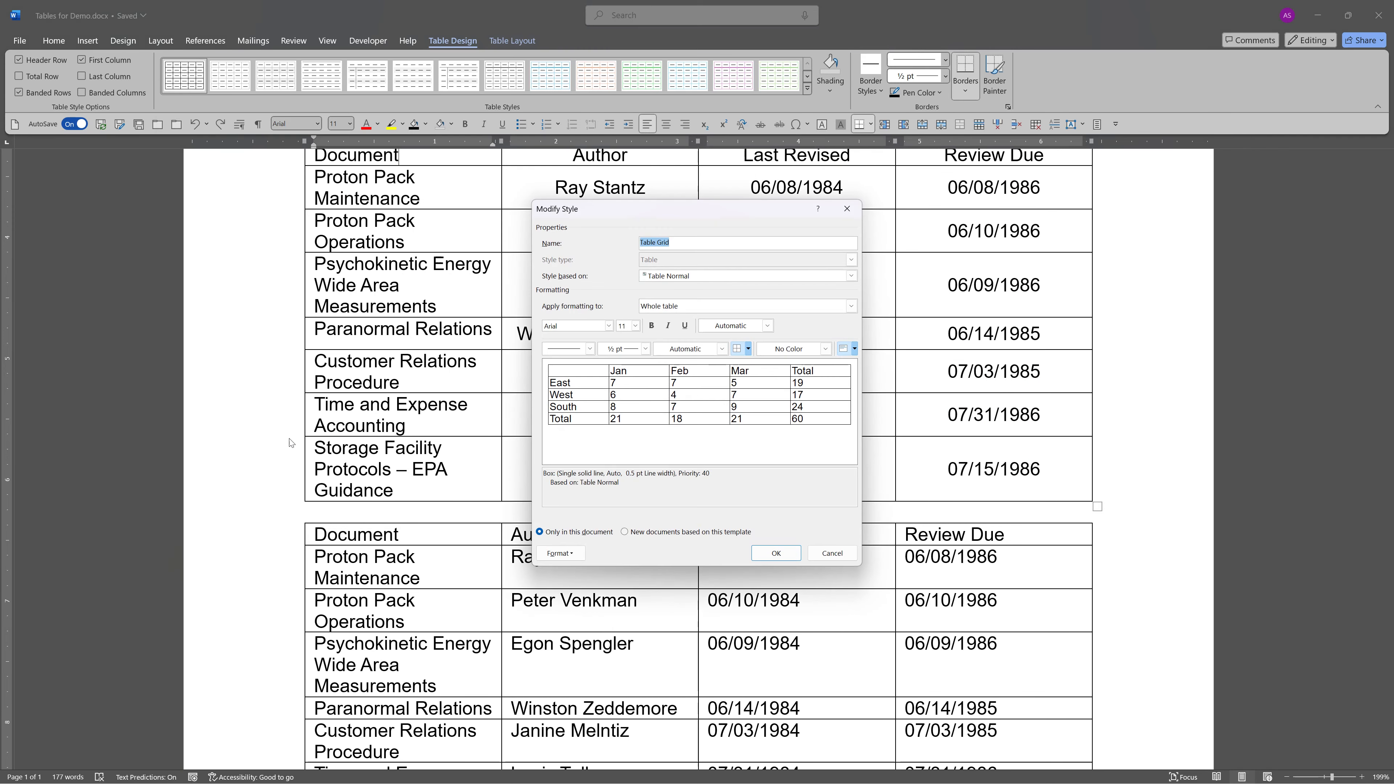
left_click(636, 326)
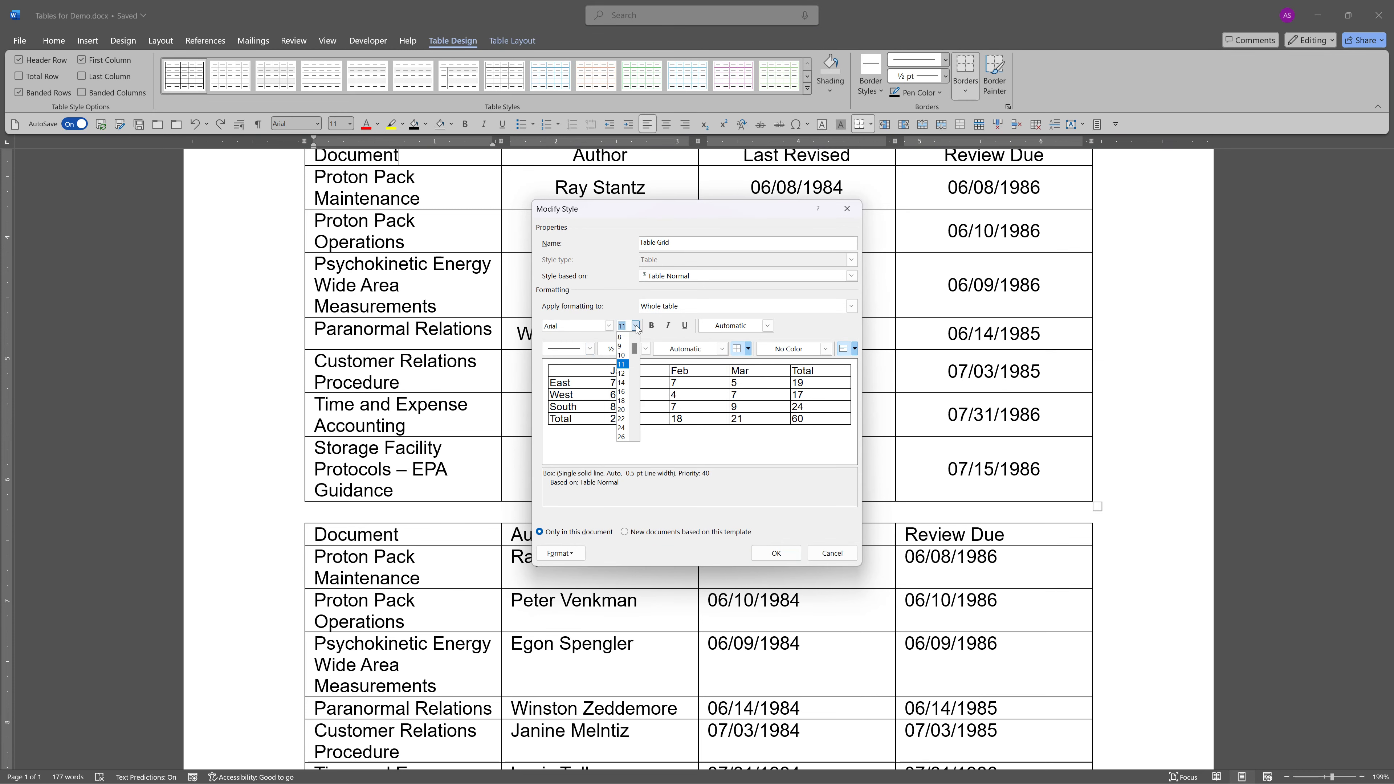
left_click(620, 383)
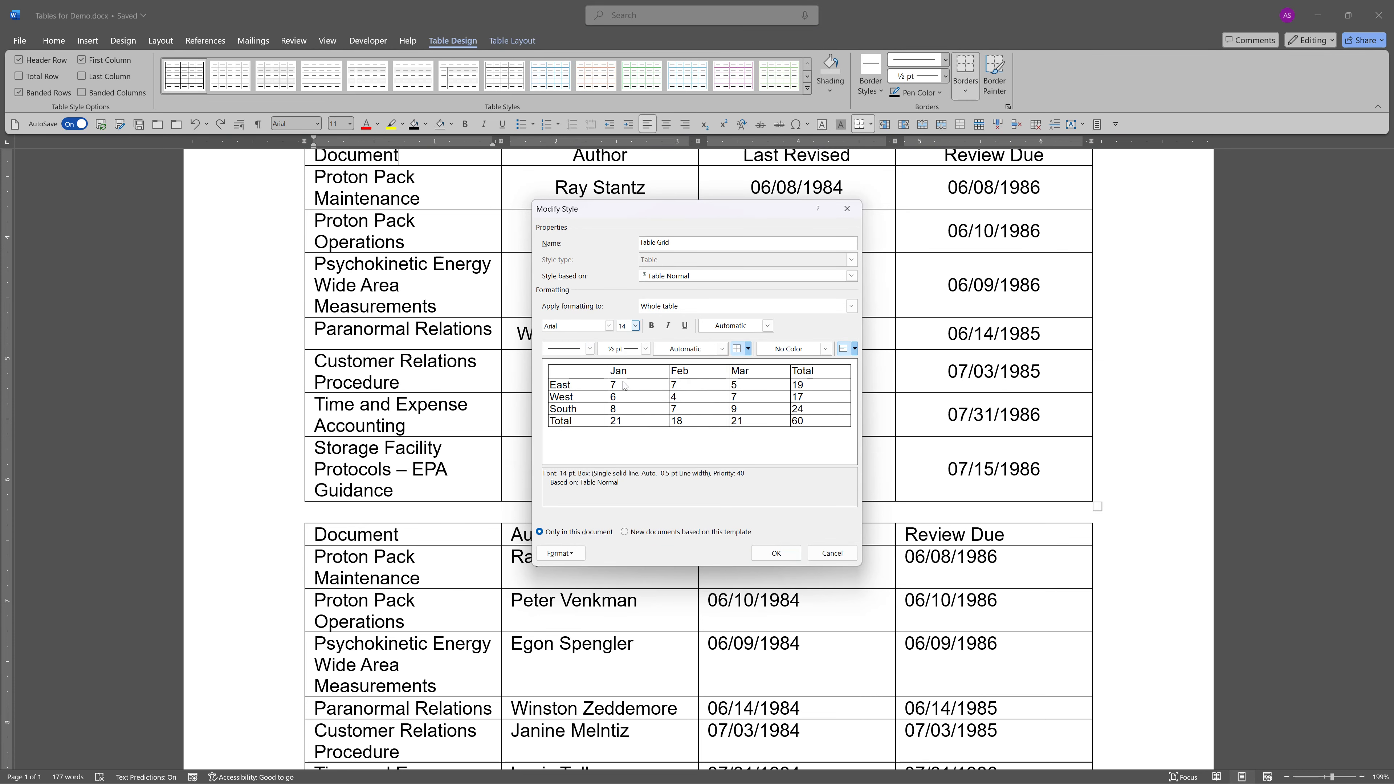
left_click(776, 553)
scroll(769, 469, "down", 5)
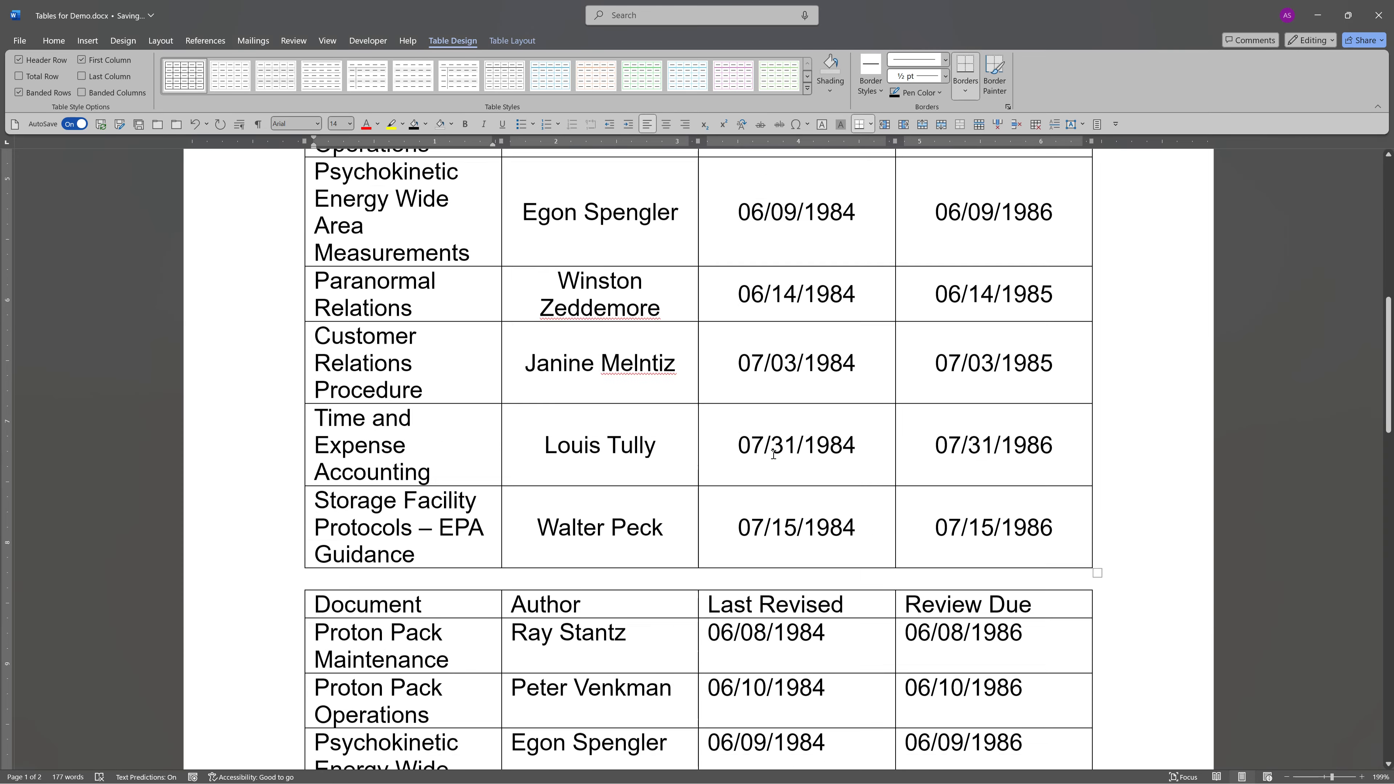
- Check the blue table against the plain tables, and undo the font size change made to the Table Grid style
scroll(769, 469, "up", 4)
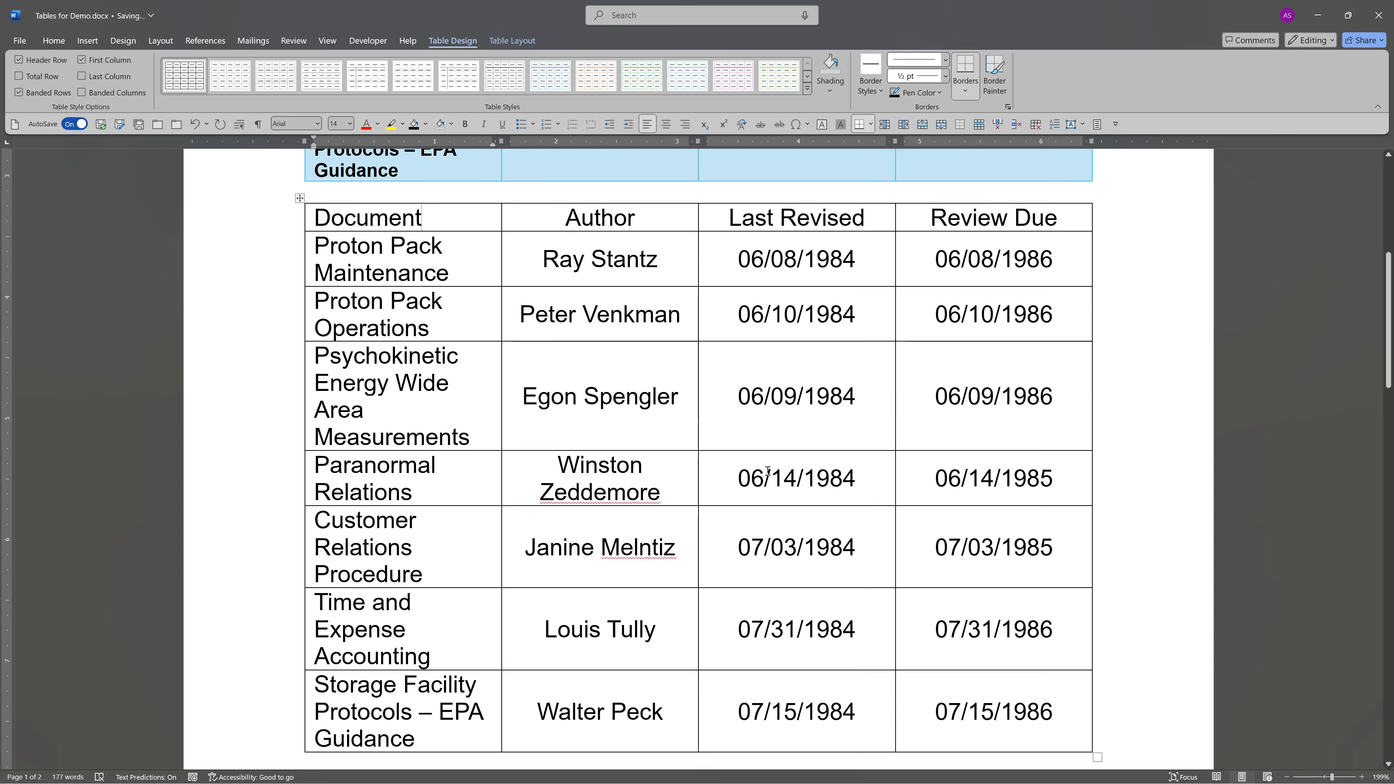
left_click(659, 301)
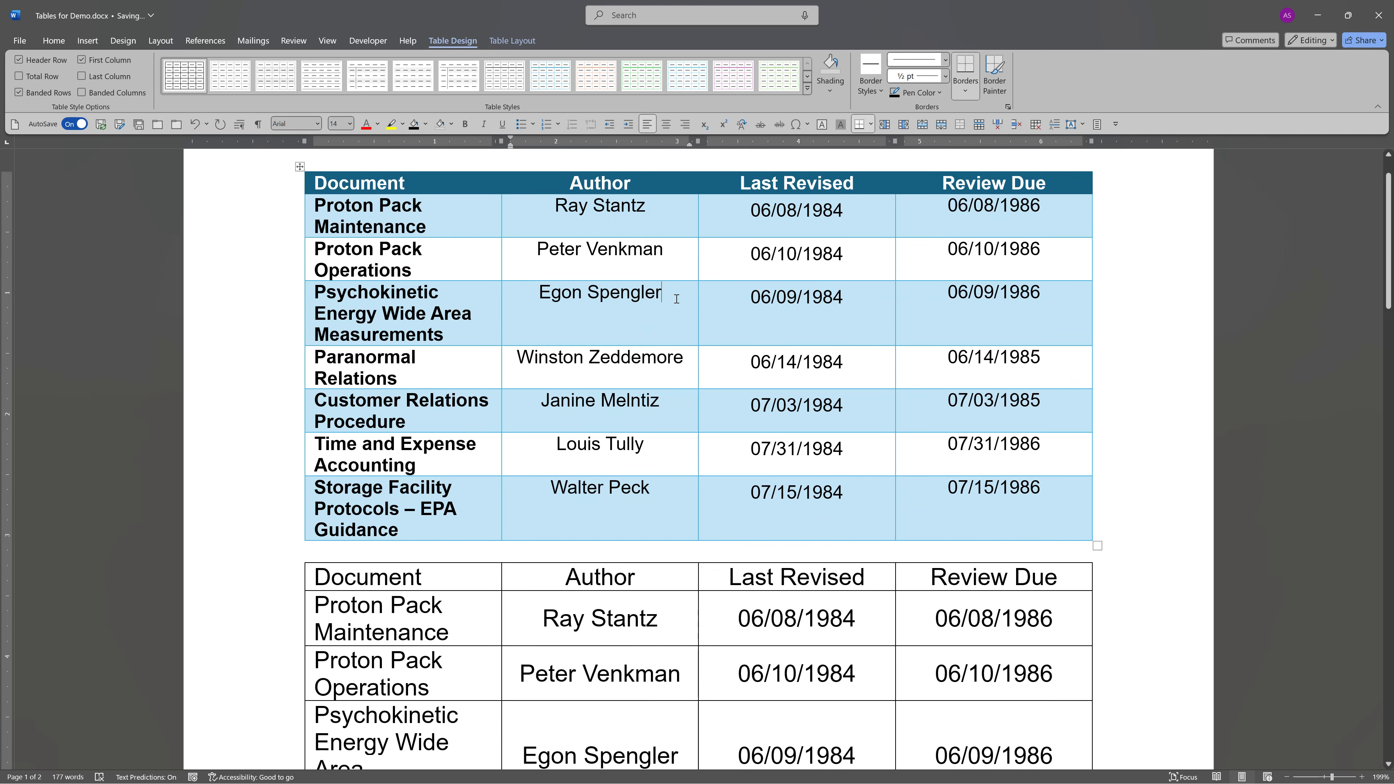
scroll(668, 342, "up", 1)
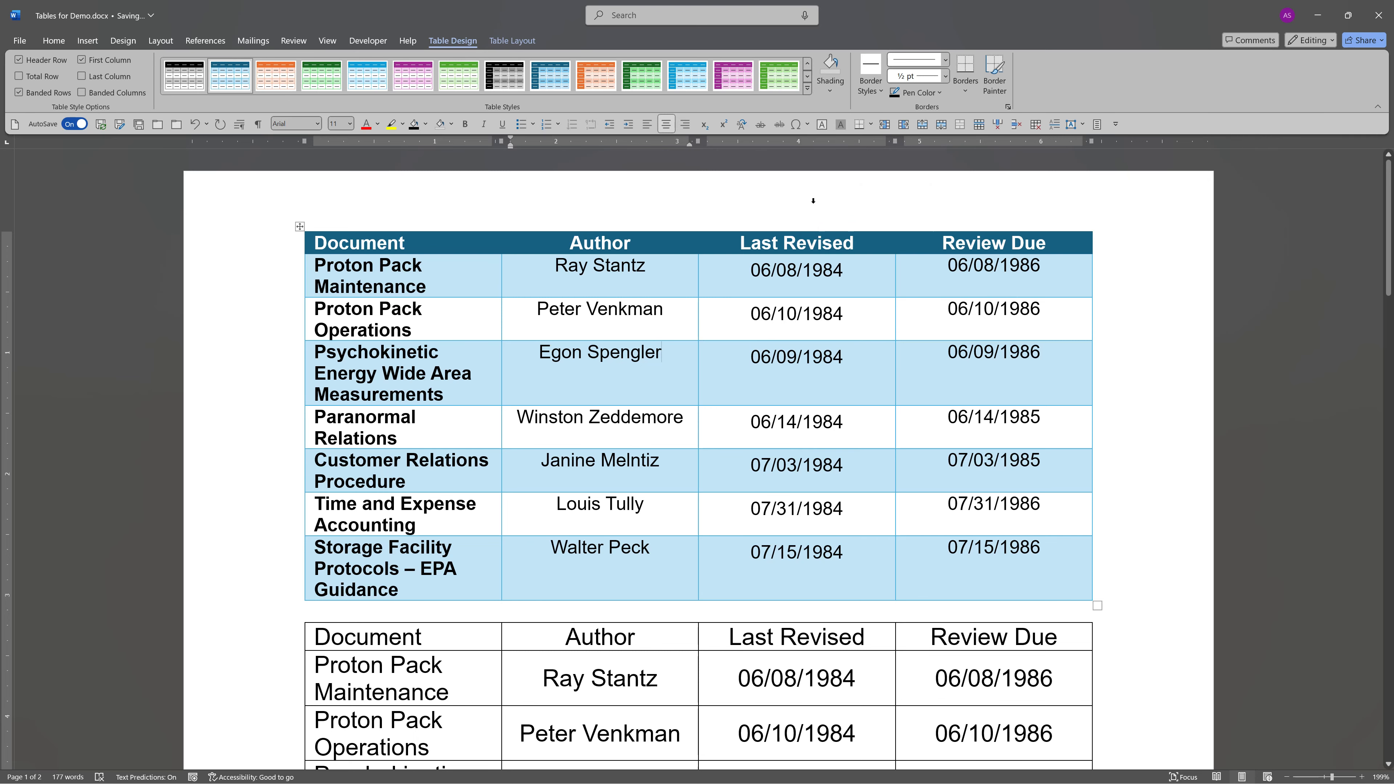
key("ctrl+z")
- Open the Table Grid style of the plain second table for modification
scroll(635, 545, "down", 1)
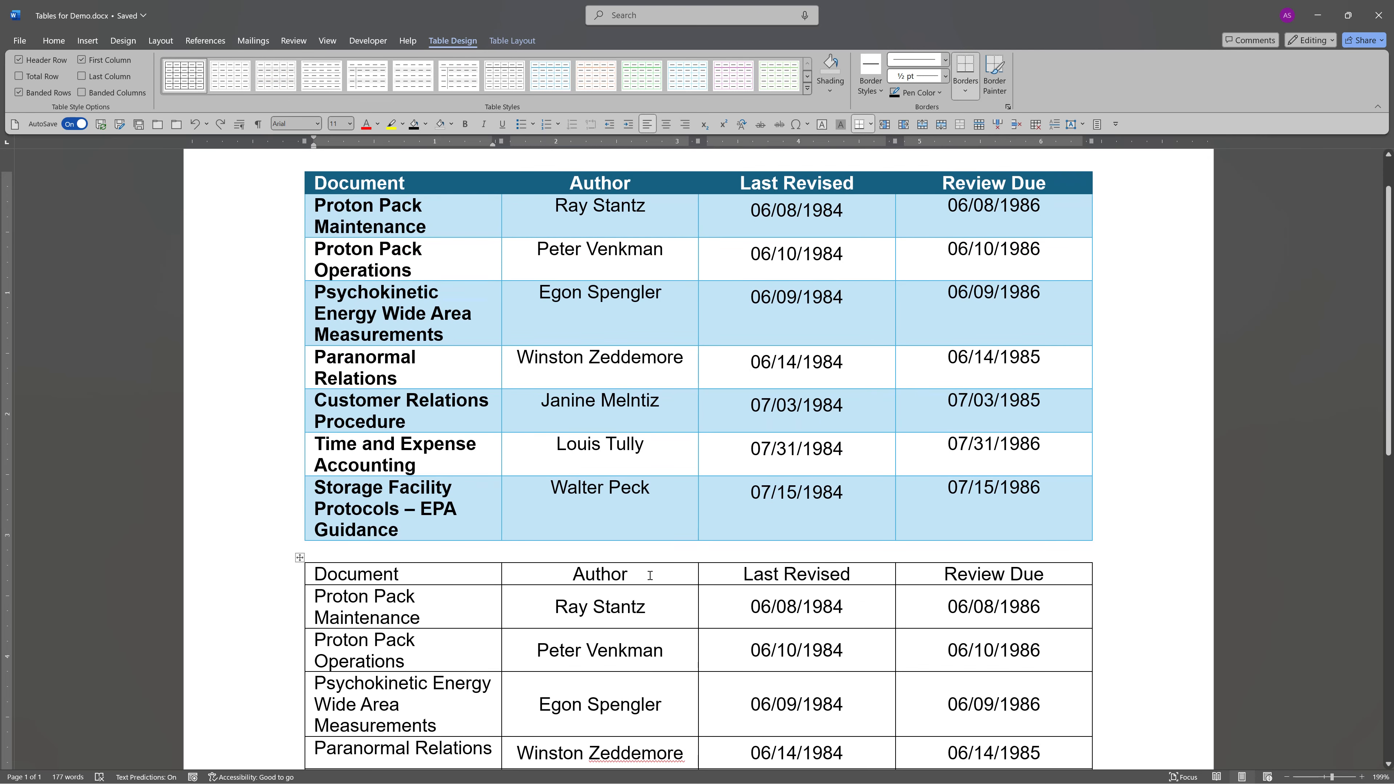
left_click(637, 574)
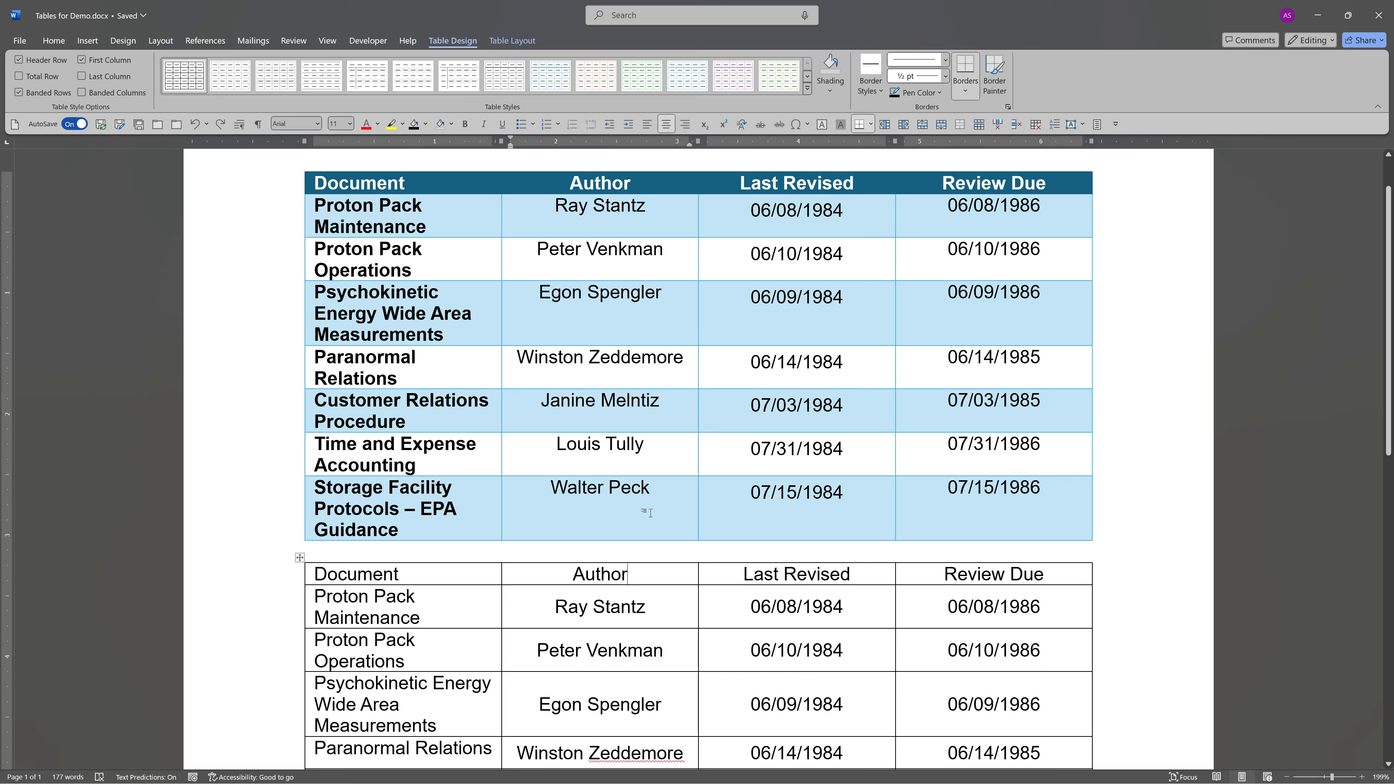
left_click(807, 88)
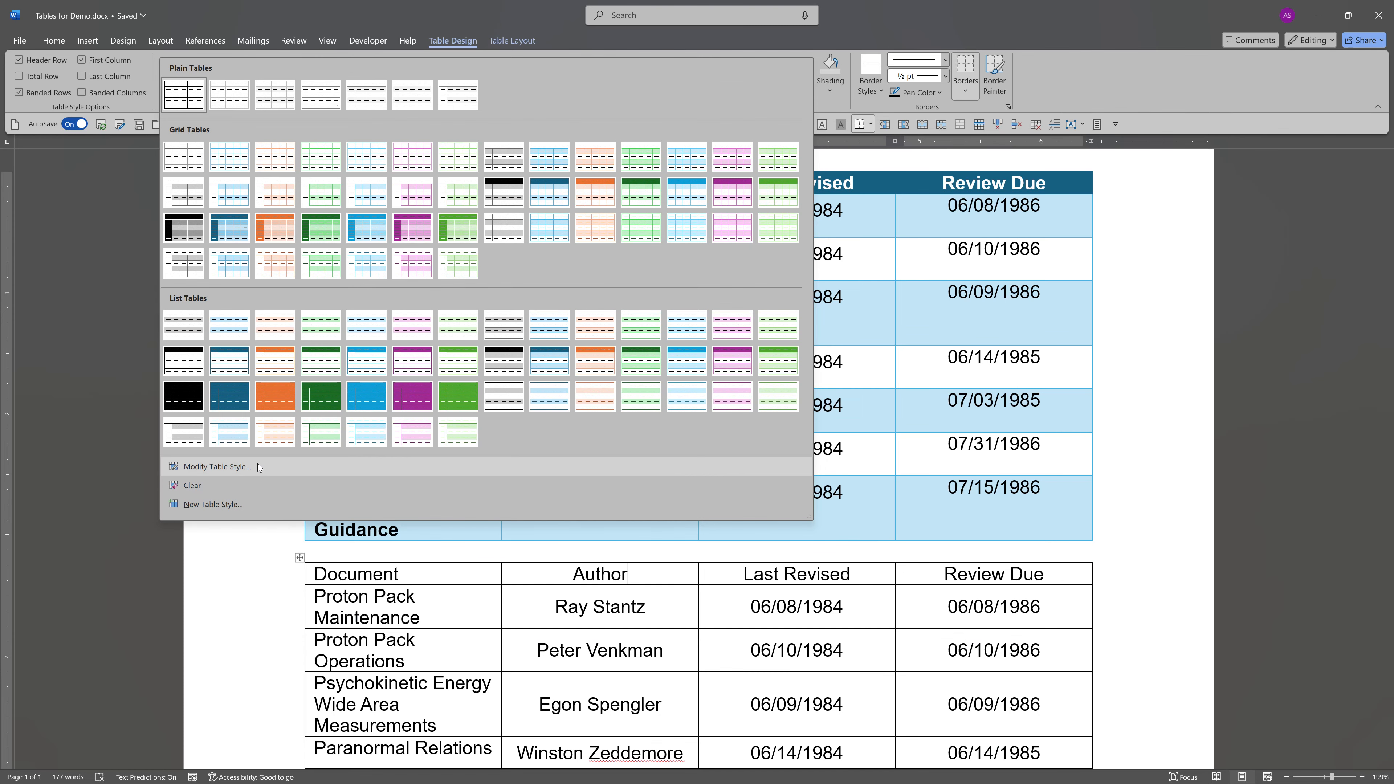
left_click(238, 467)
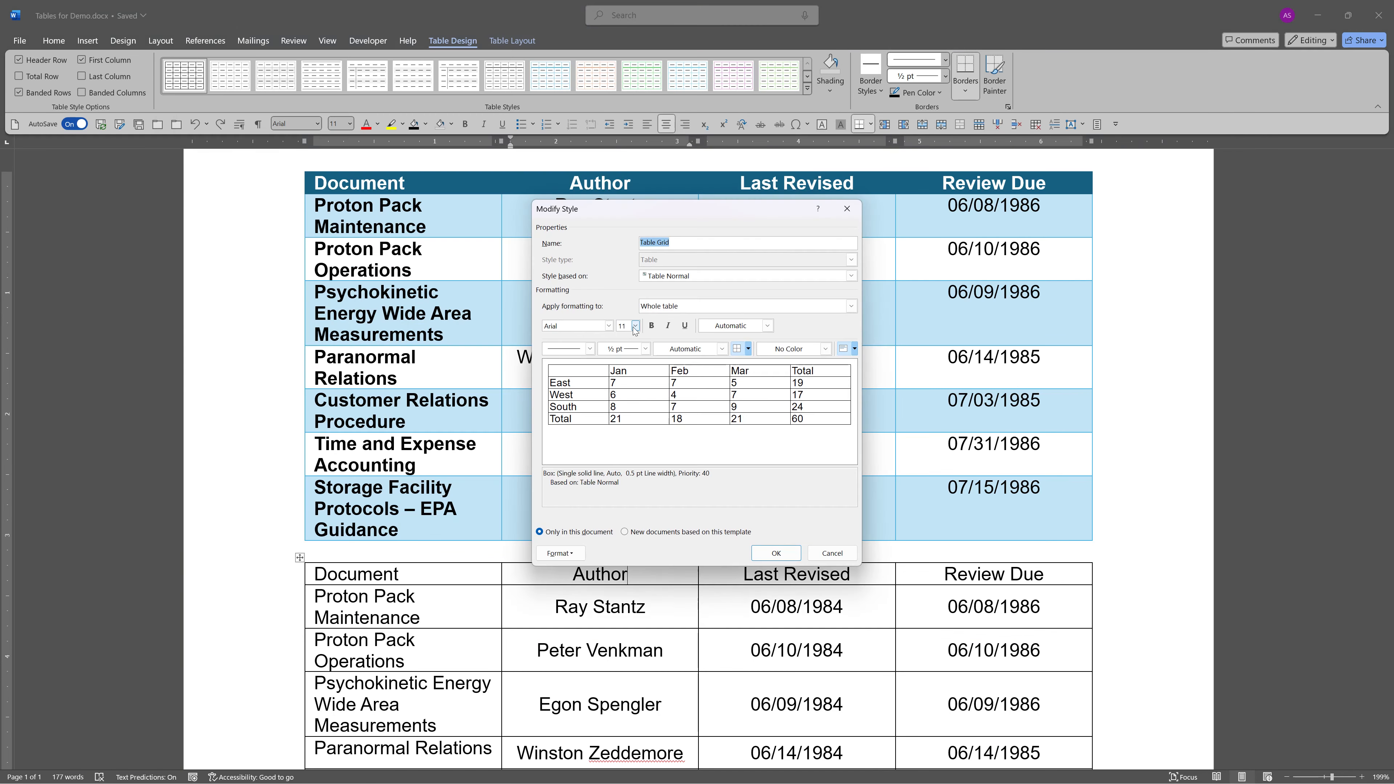